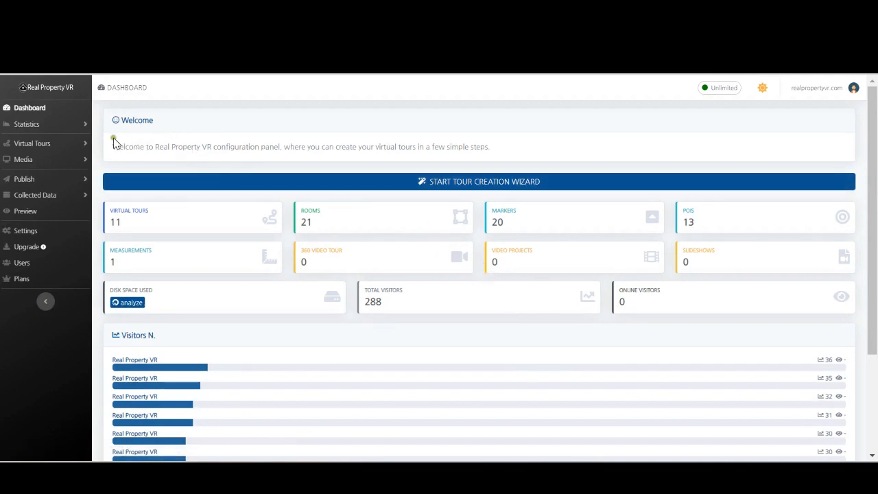
Open the Demo01 virtual tour for editing and go to its presentation settings
{"action": "left_click", "coordinate": [42, 145]}
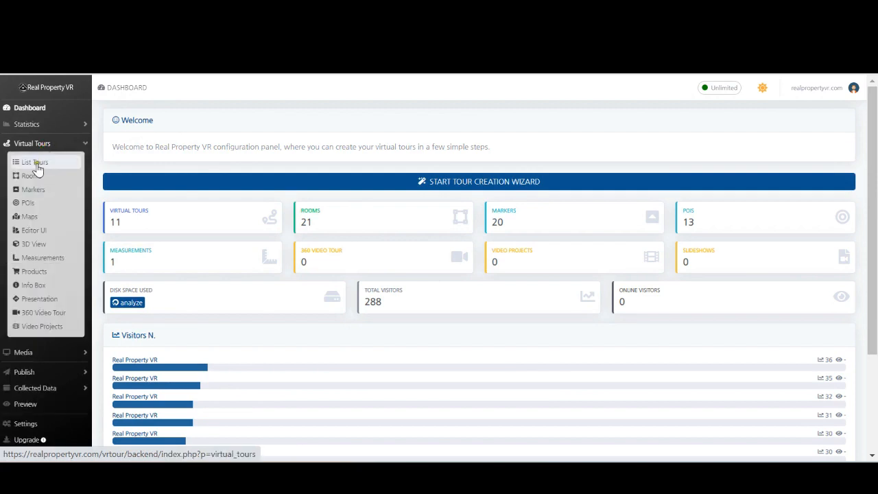
{"action": "left_click", "coordinate": [38, 166]}
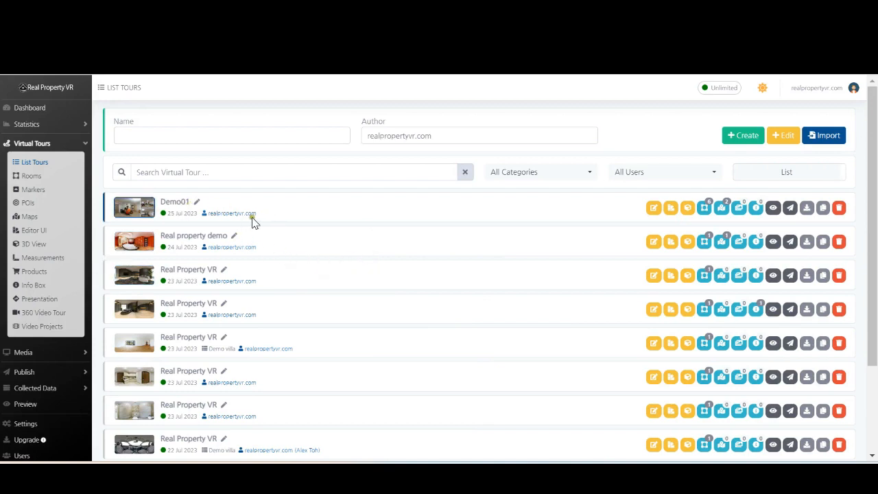
{"action": "left_click", "coordinate": [653, 207]}
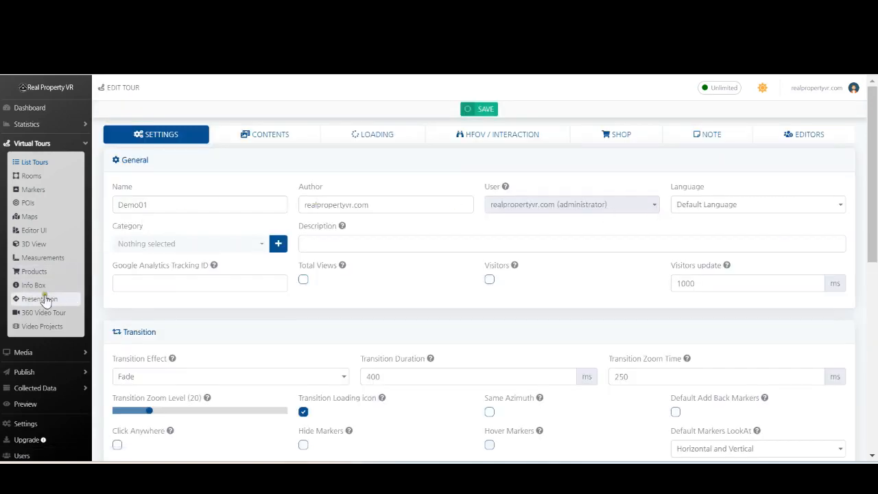
{"action": "left_click", "coordinate": [41, 303]}
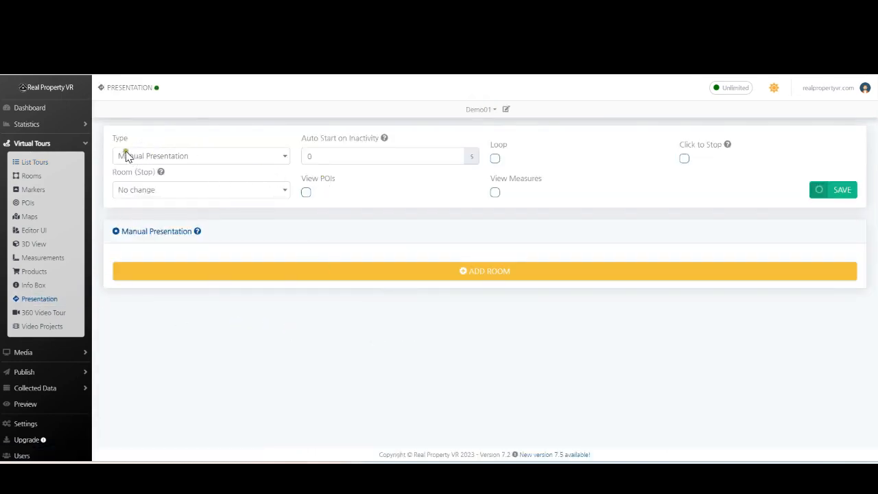
Choose Manual Presentation as the type, set auto start on inactivity to 5000 s and enable Click to Stop
{"action": "left_click", "coordinate": [285, 157]}
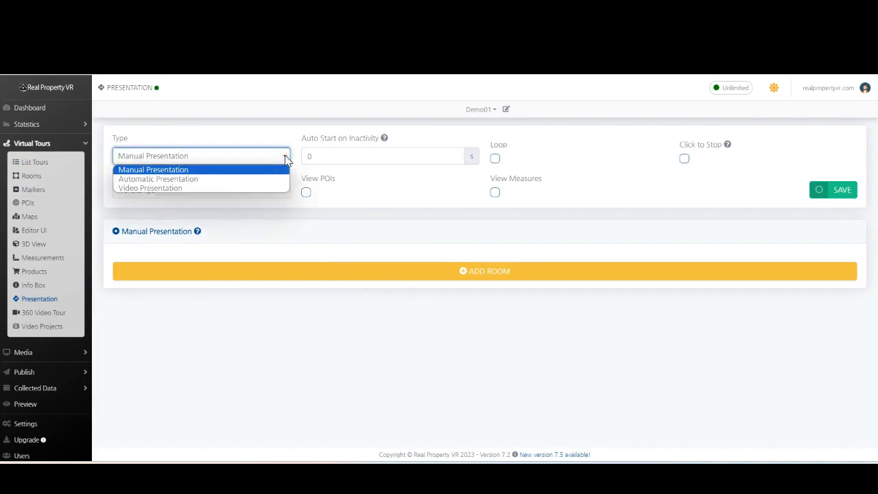
{"action": "left_click", "coordinate": [177, 172]}
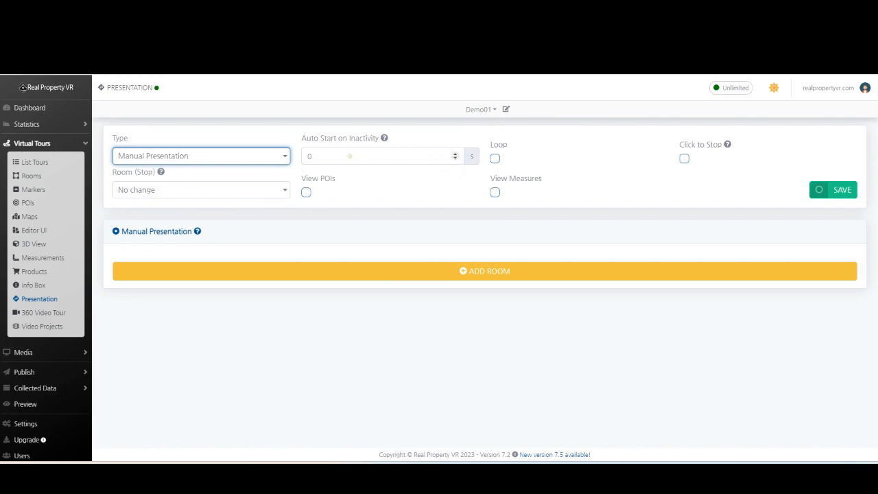
{"action": "left_click", "coordinate": [324, 156]}
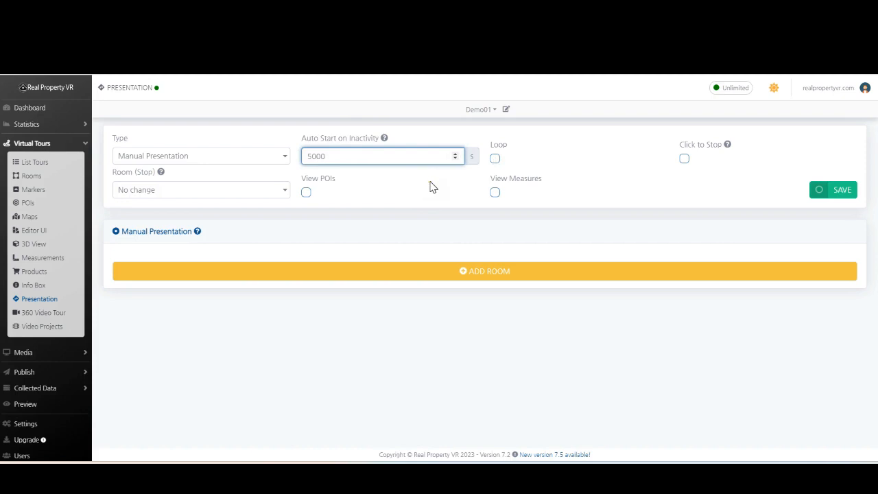
{"action": "left_click", "coordinate": [685, 160]}
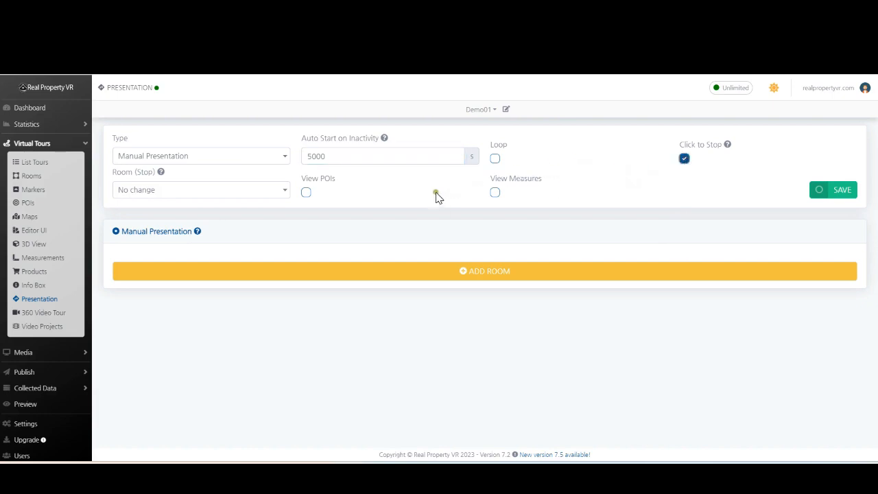
Enable View Measures and View POIs for the presentation and choose Living room 2 as the stop room
{"action": "left_click", "coordinate": [496, 195]}
{"action": "left_click", "coordinate": [306, 195]}
{"action": "left_click", "coordinate": [163, 190]}
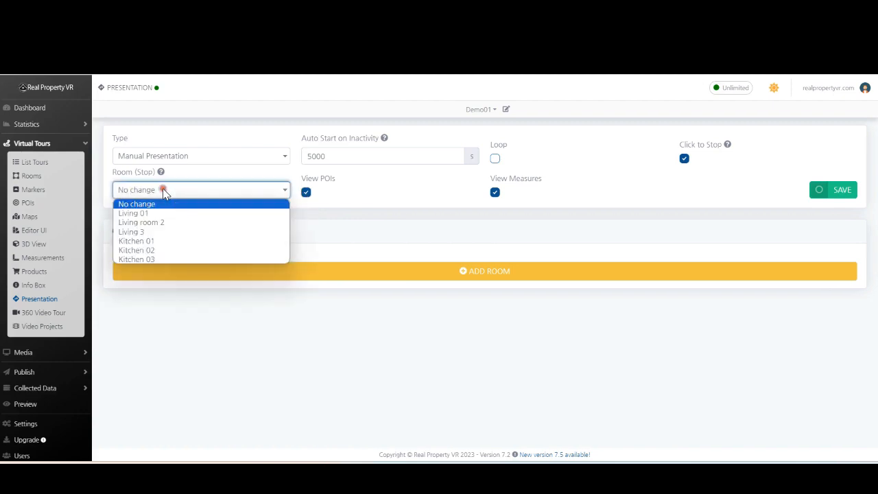
{"action": "left_click", "coordinate": [171, 227]}
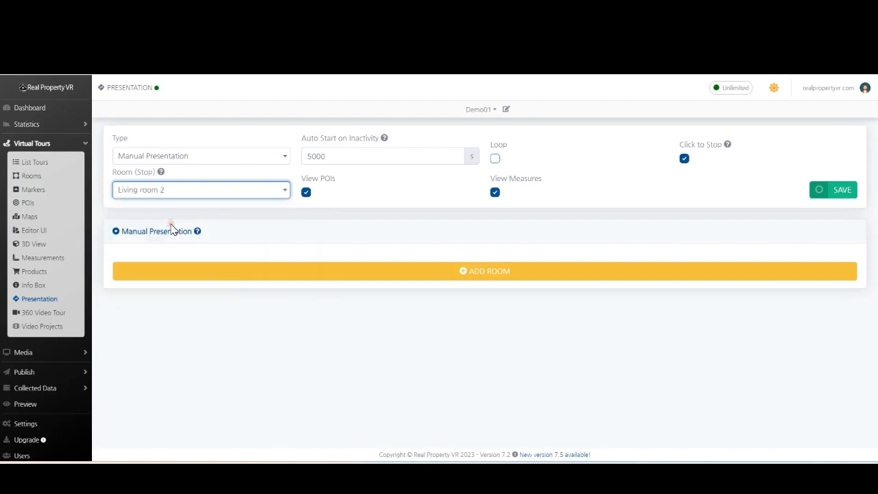
Add Living room 2 as the first room of the manual presentation
{"action": "left_click", "coordinate": [390, 275]}
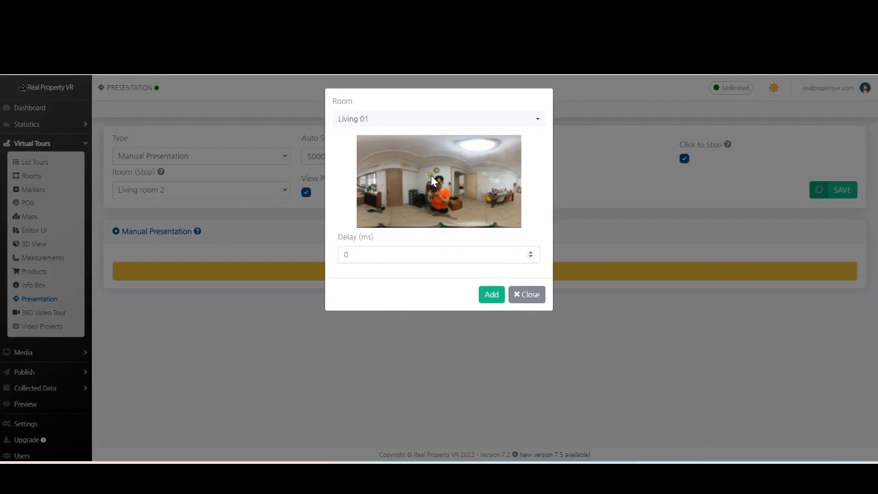
{"action": "left_click", "coordinate": [436, 118]}
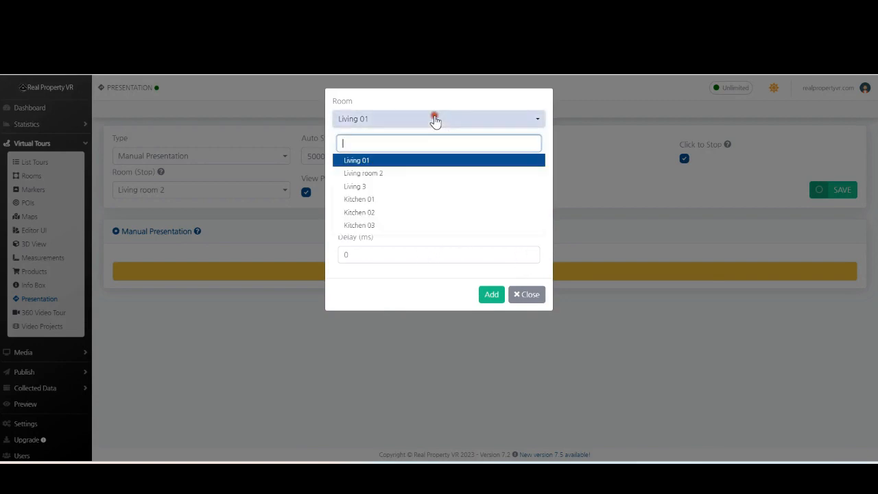
{"action": "left_click", "coordinate": [376, 176]}
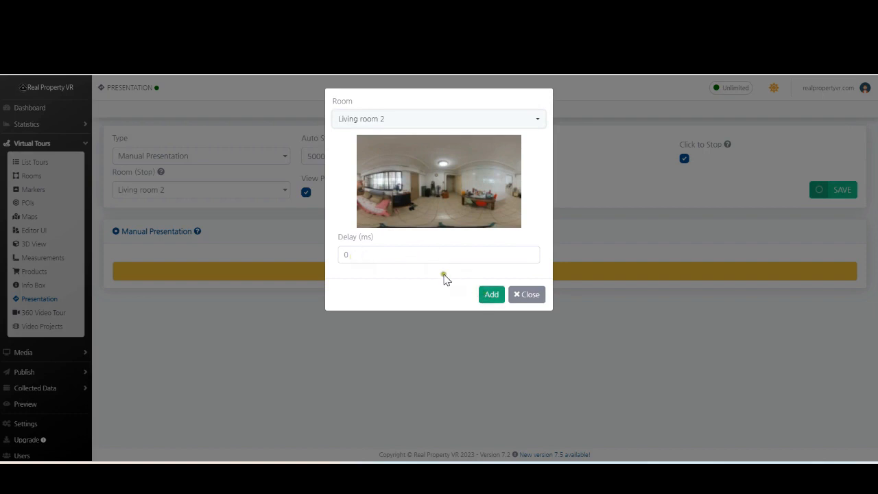
{"action": "left_click", "coordinate": [492, 295]}
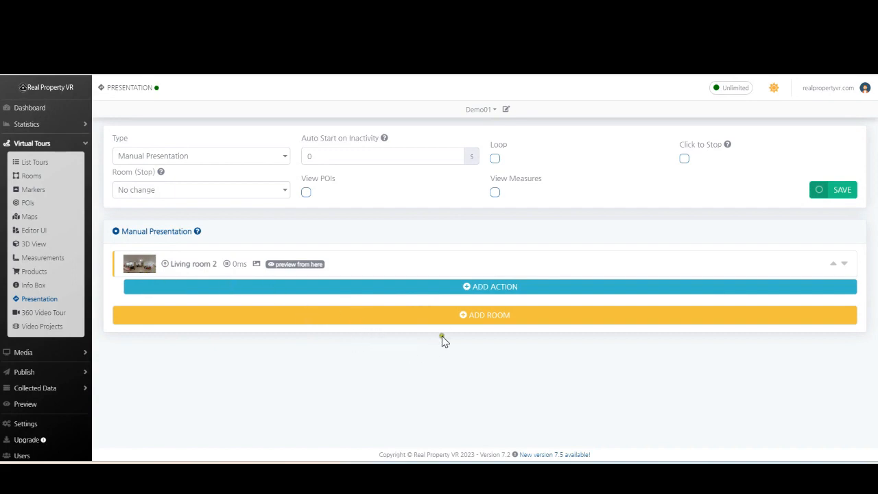
Add a Change the view action to Living room 2, framing the ceiling at about 88, 77
{"action": "left_click", "coordinate": [468, 291]}
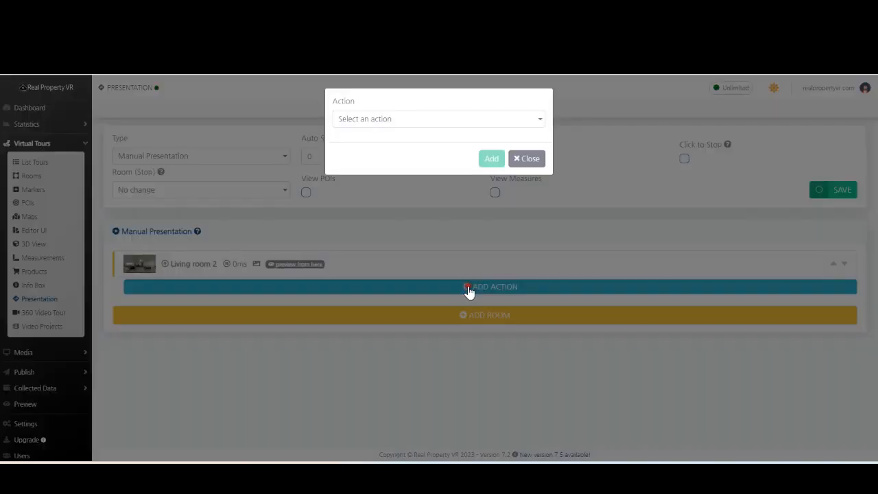
{"action": "left_click", "coordinate": [414, 120]}
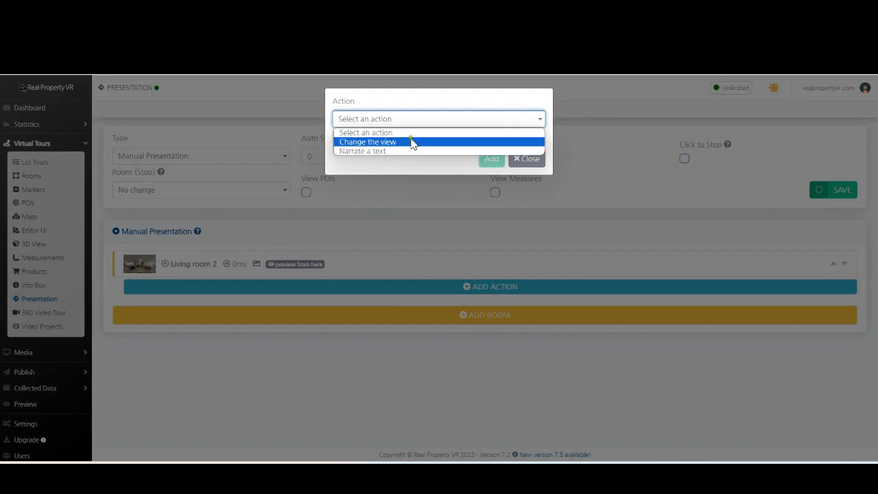
{"action": "left_click", "coordinate": [413, 142]}
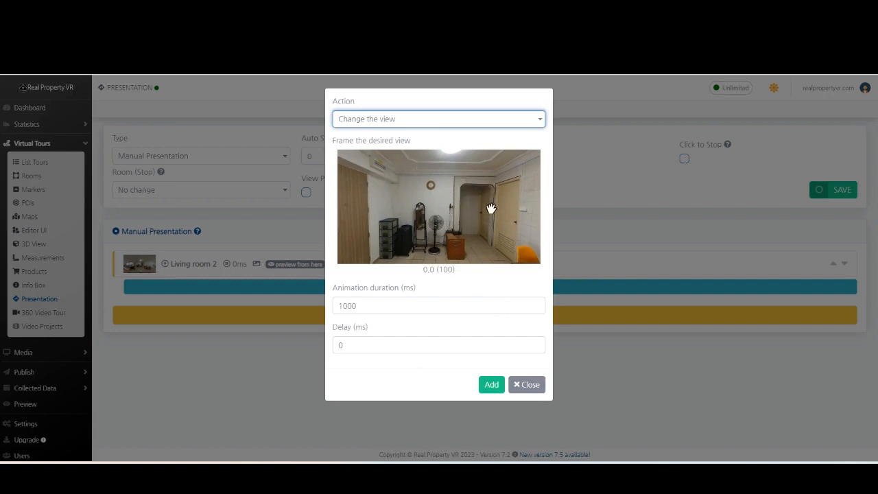
{"action": "left_click_drag", "start_coordinate": [471, 217], "coordinate": [457, 254]}
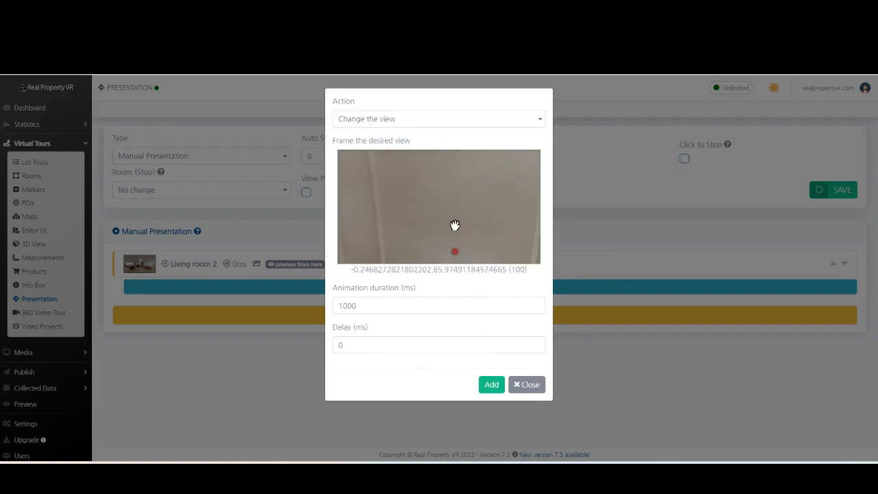
{"action": "left_click_drag", "start_coordinate": [453, 209], "coordinate": [113, 190]}
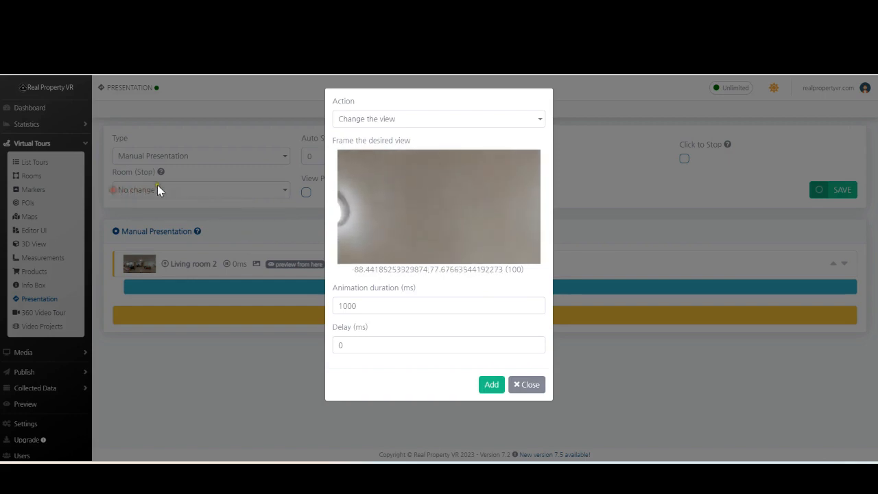
{"action": "left_click", "coordinate": [488, 390]}
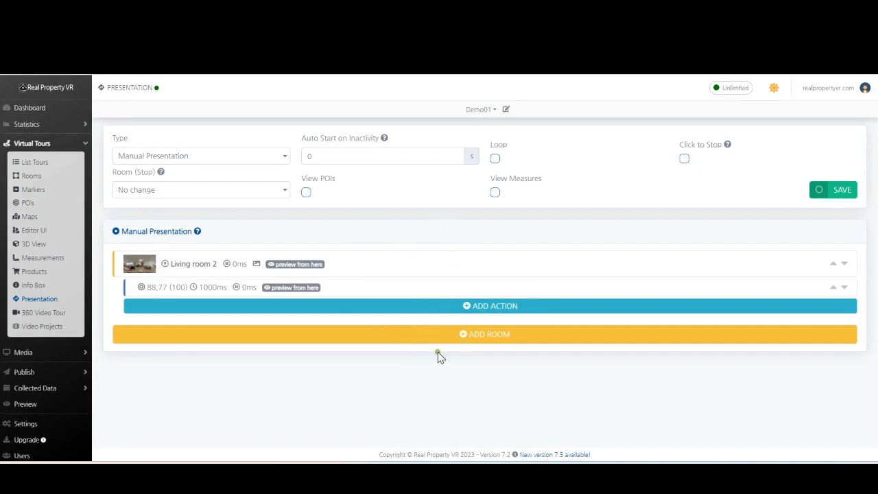
Add a Narrate a text action to Living room 2 reading "Thank you for visiting our showroom"
{"action": "left_click", "coordinate": [444, 312]}
{"action": "left_click", "coordinate": [397, 120]}
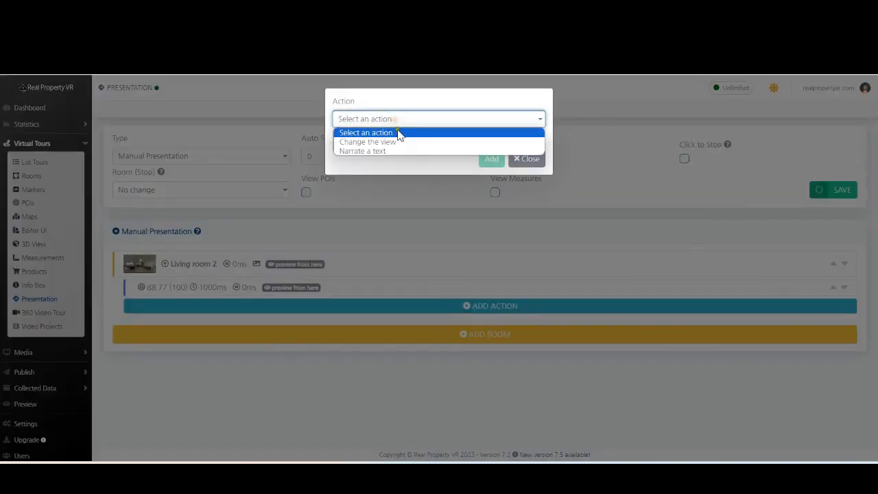
{"action": "left_click", "coordinate": [384, 151]}
{"action": "left_click", "coordinate": [370, 173]}
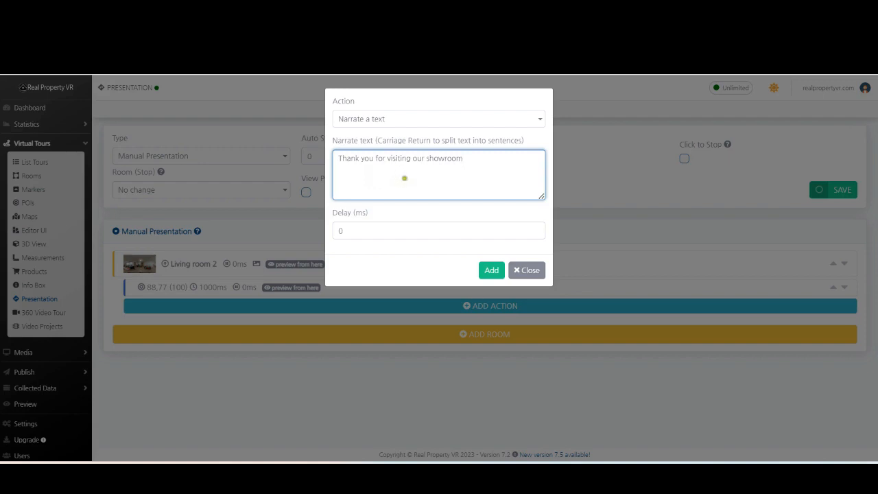
{"action": "left_click", "coordinate": [491, 270]}
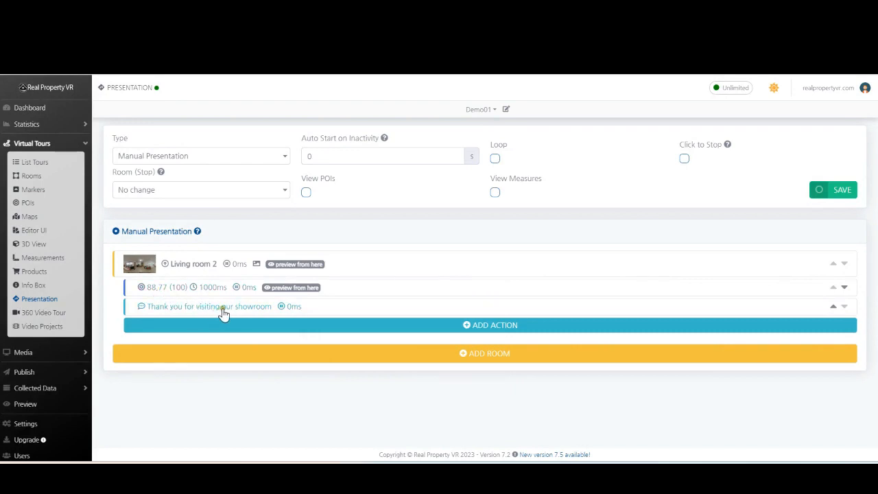
Add a second Change the view action to Living room 2, framed at about 178, -20
{"action": "left_click", "coordinate": [467, 328]}
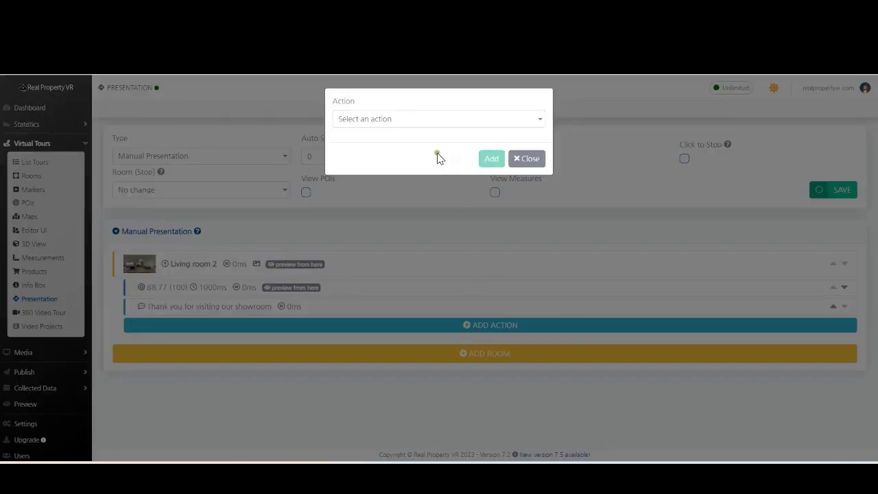
{"action": "left_click", "coordinate": [408, 122]}
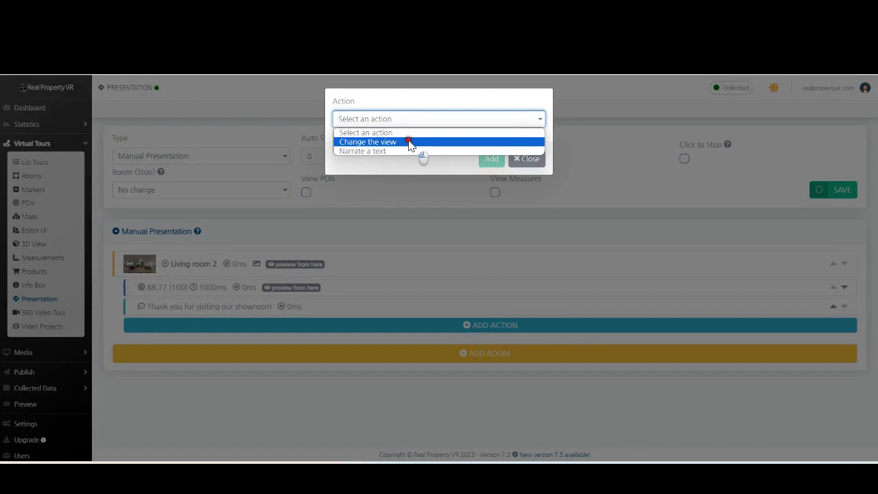
{"action": "left_click", "coordinate": [410, 141]}
{"action": "left_click_drag", "start_coordinate": [458, 208], "coordinate": [361, 190]}
{"action": "left_click_drag", "start_coordinate": [462, 198], "coordinate": [398, 196]}
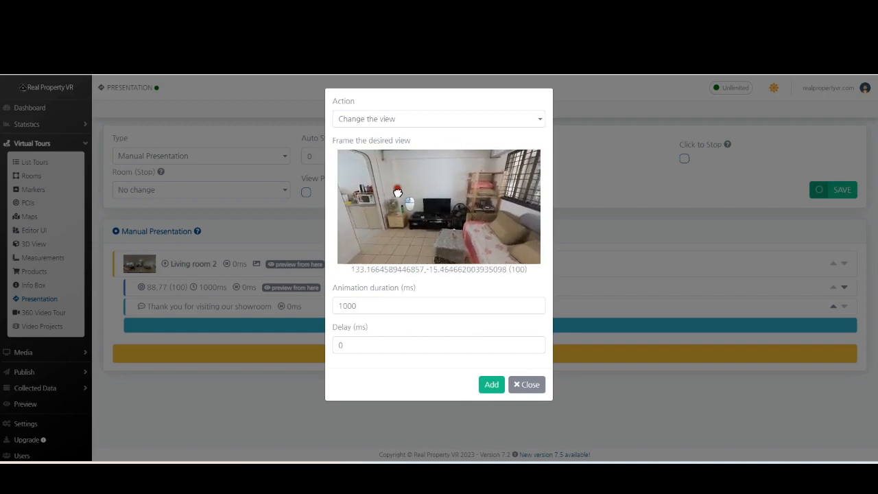
{"action": "left_click_drag", "start_coordinate": [397, 193], "coordinate": [396, 193]}
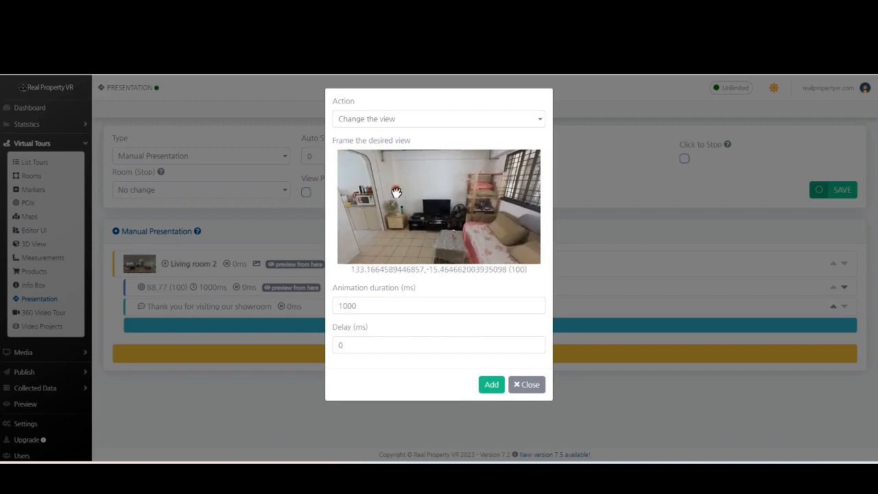
{"action": "left_click", "coordinate": [492, 385]}
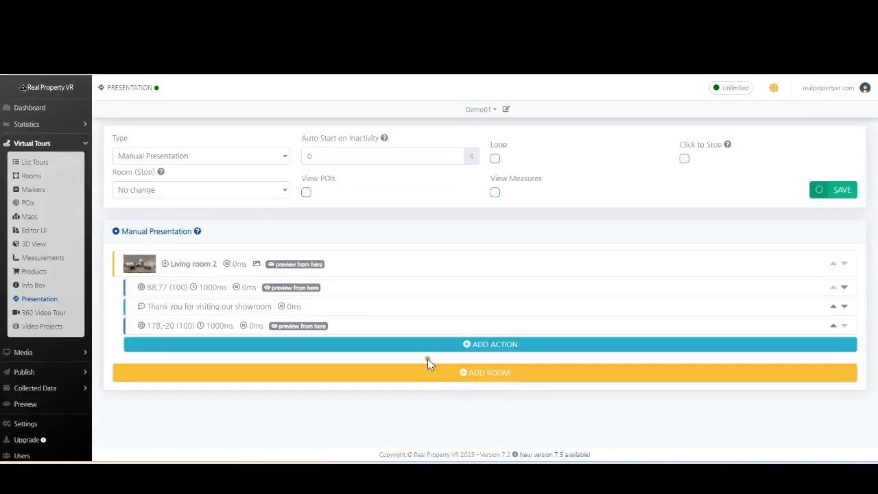
Add another Narrate a text action to Living room 2 reading "Let get started"
{"action": "left_click", "coordinate": [488, 349]}
{"action": "left_click", "coordinate": [425, 119]}
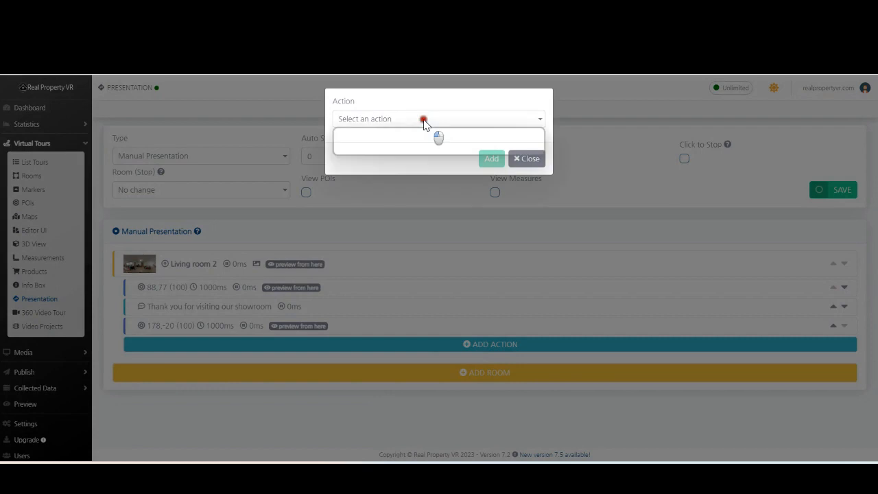
{"action": "left_click", "coordinate": [394, 151]}
{"action": "left_click", "coordinate": [389, 174]}
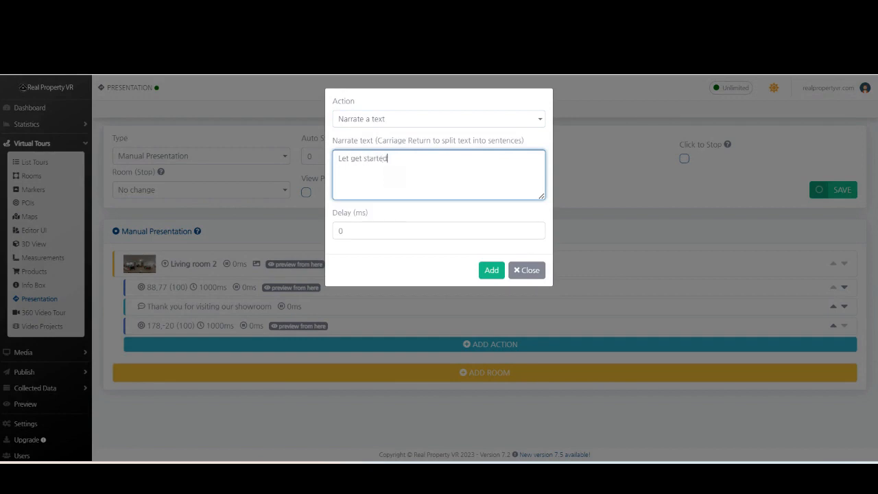
{"action": "left_click", "coordinate": [489, 270]}
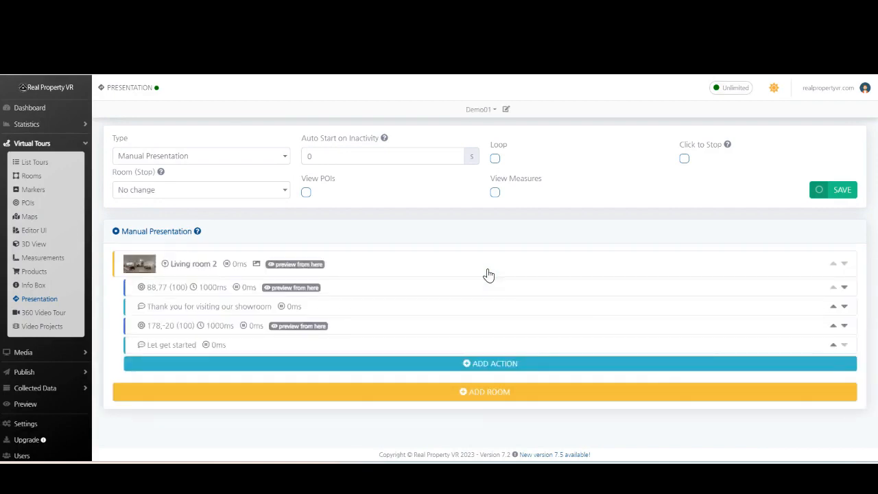
Add Kitchen 01 as the second room of the manual presentation
{"action": "left_click", "coordinate": [367, 397]}
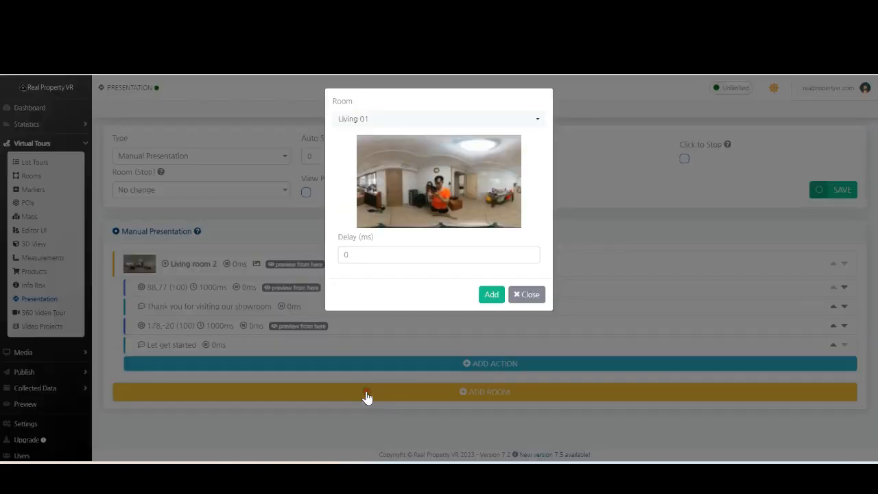
{"action": "left_click", "coordinate": [510, 120]}
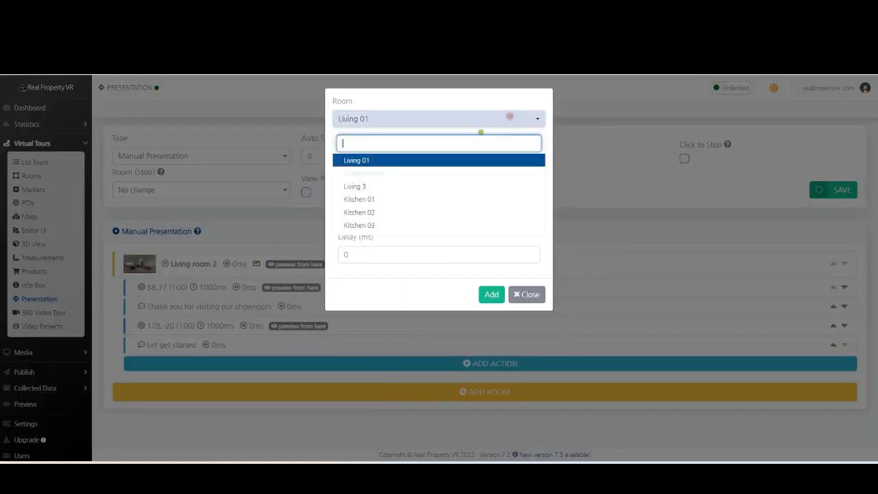
{"action": "left_click", "coordinate": [377, 194]}
{"action": "left_click", "coordinate": [377, 199]}
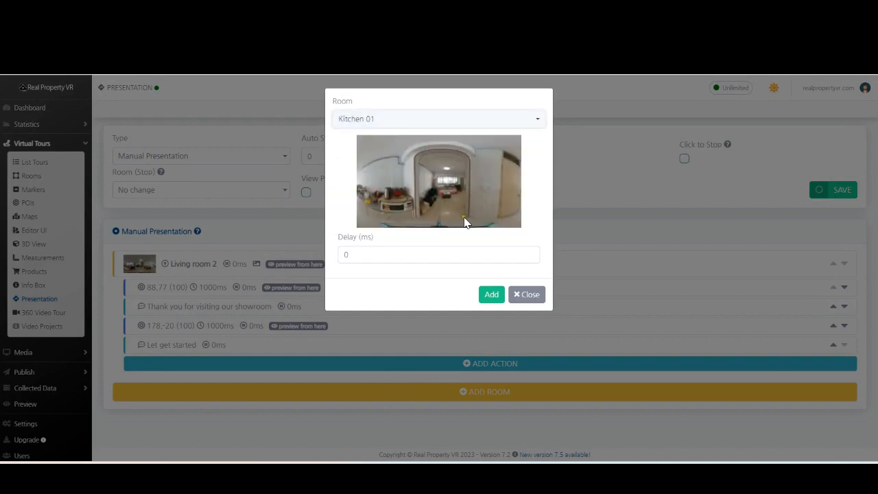
{"action": "left_click", "coordinate": [492, 295]}
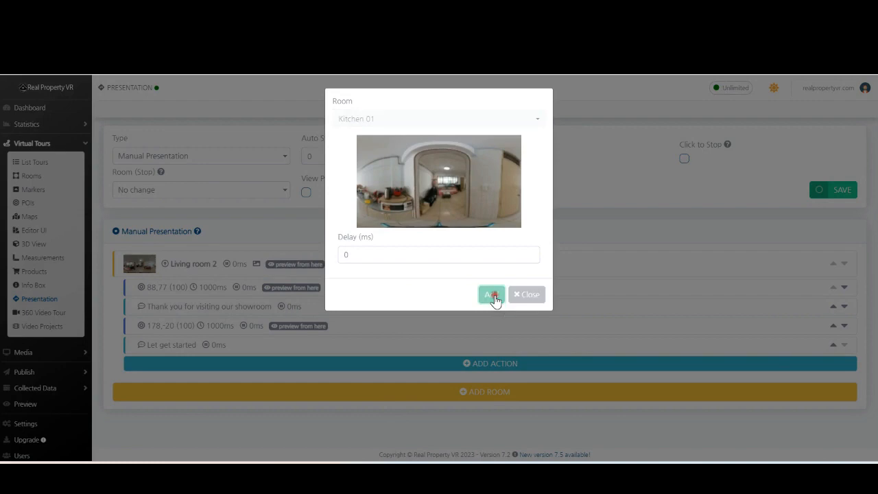
Add a Narrate a text action to Kitchen 01 reading "This is the kitchen"
{"action": "scroll", "coordinate": [414, 313], "scroll_direction": "down", "scroll_amount": 1}
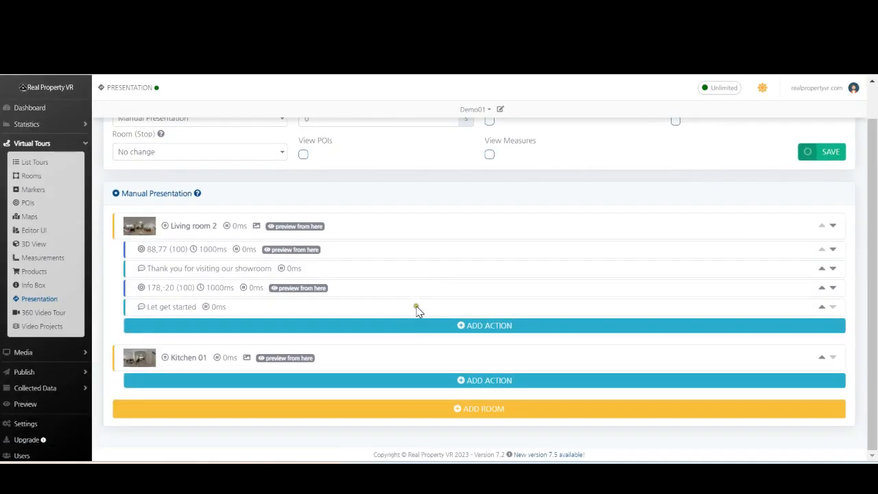
{"action": "left_click", "coordinate": [465, 383]}
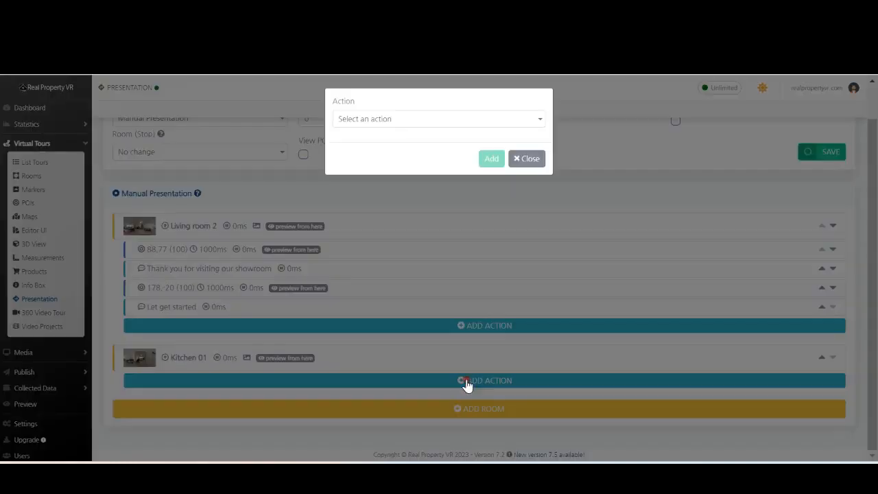
{"action": "left_click", "coordinate": [399, 118]}
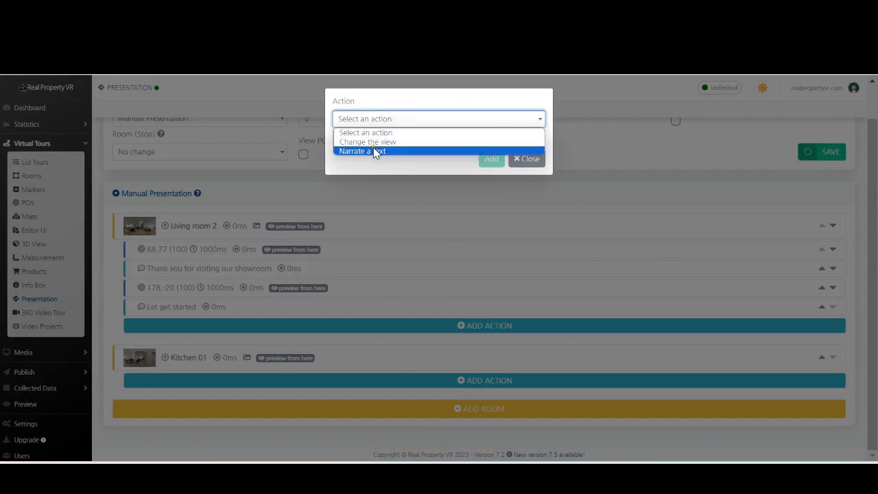
{"action": "left_click", "coordinate": [376, 149]}
{"action": "left_click", "coordinate": [394, 172]}
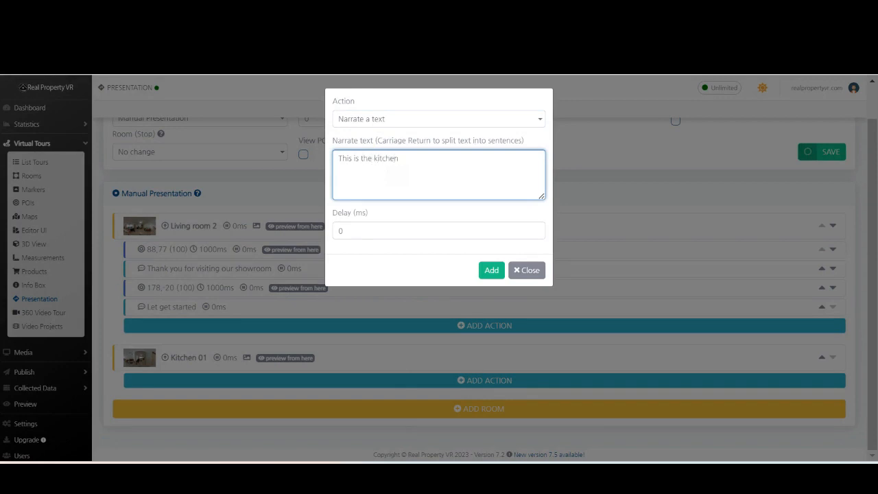
{"action": "left_click", "coordinate": [489, 270]}
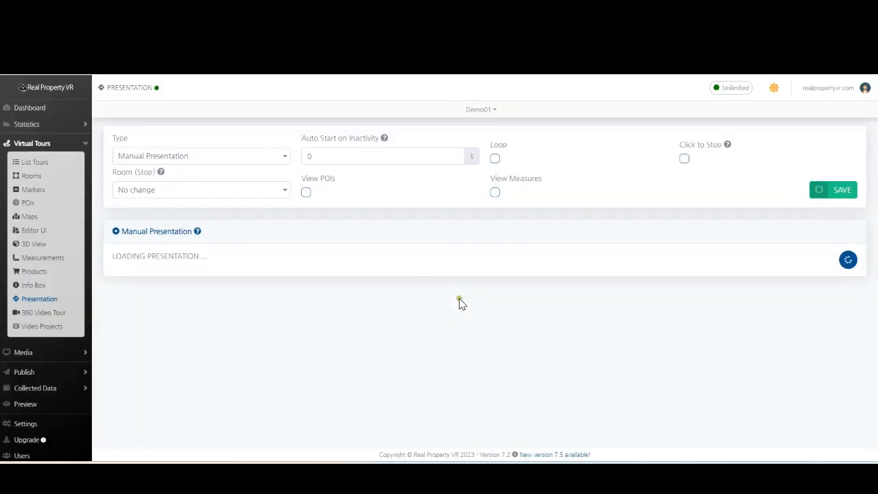
Add a Change the view action to Kitchen 01, framed down the kitchen at about -174, -12
{"action": "scroll", "coordinate": [436, 292], "scroll_direction": "down", "scroll_amount": 2}
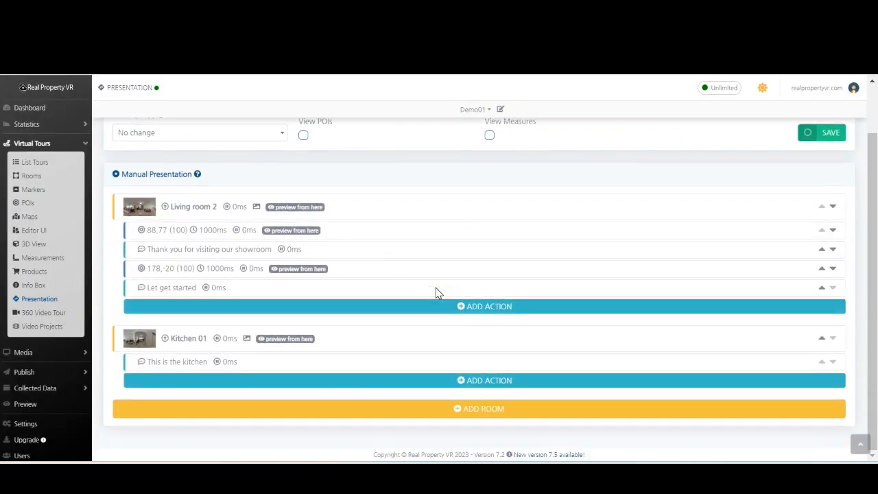
{"action": "left_click", "coordinate": [461, 384]}
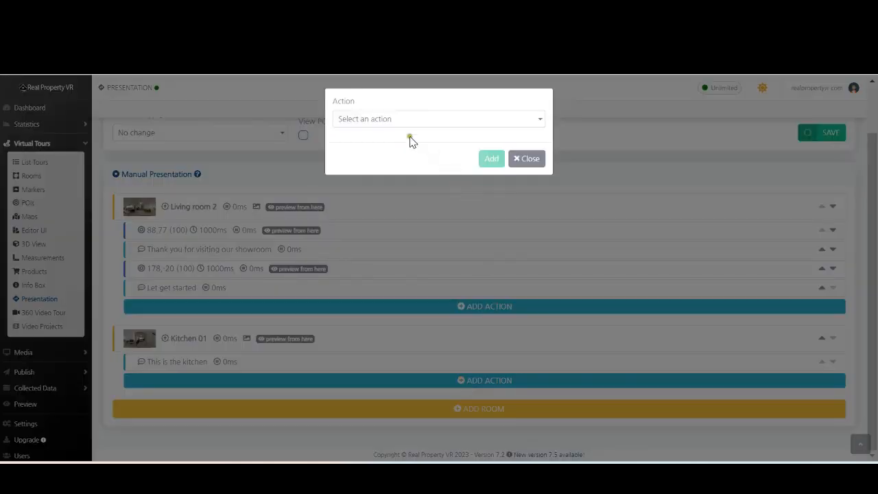
{"action": "left_click", "coordinate": [401, 117]}
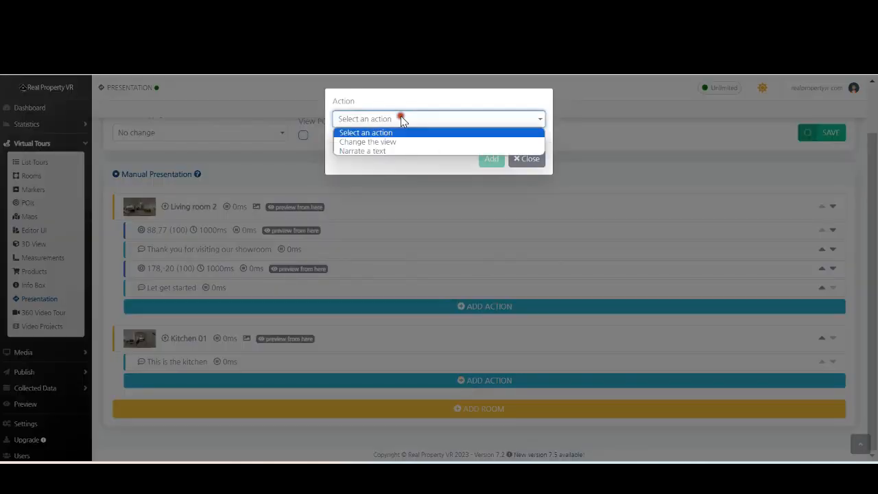
{"action": "left_click", "coordinate": [371, 142]}
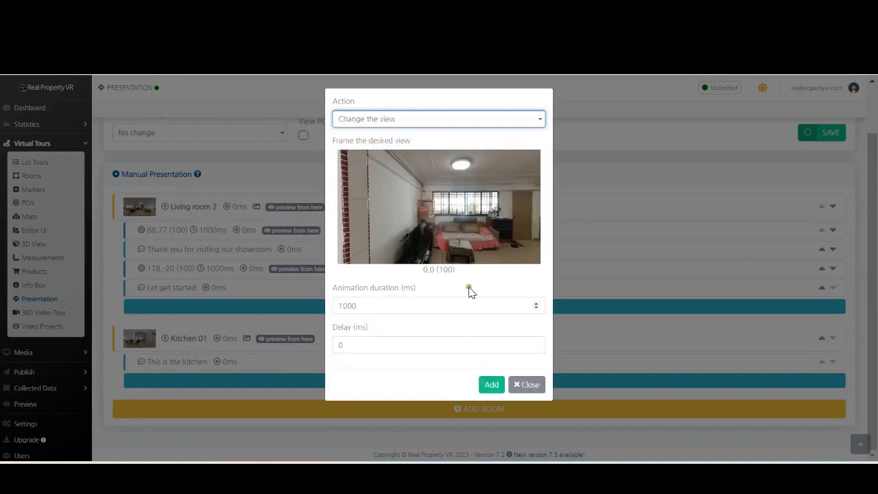
{"action": "left_click_drag", "start_coordinate": [482, 206], "coordinate": [383, 192]}
{"action": "left_click_drag", "start_coordinate": [451, 199], "coordinate": [382, 192]}
{"action": "left_click_drag", "start_coordinate": [494, 207], "coordinate": [450, 251]}
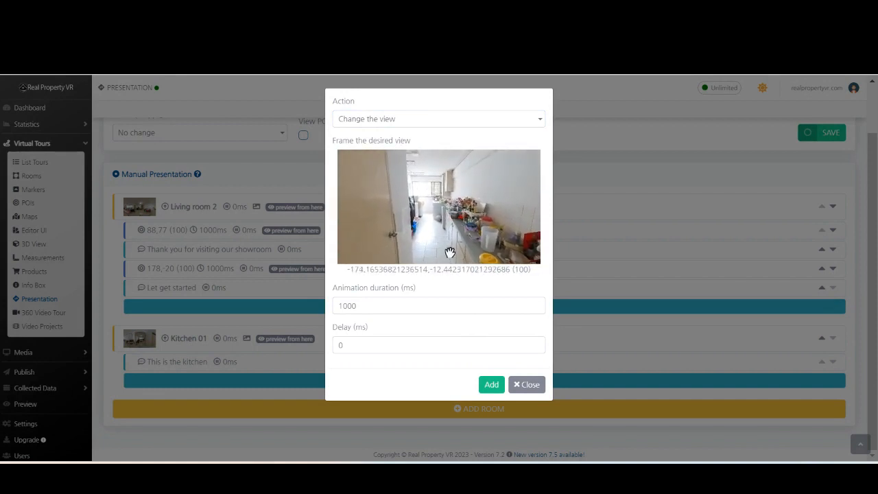
{"action": "left_click", "coordinate": [492, 384]}
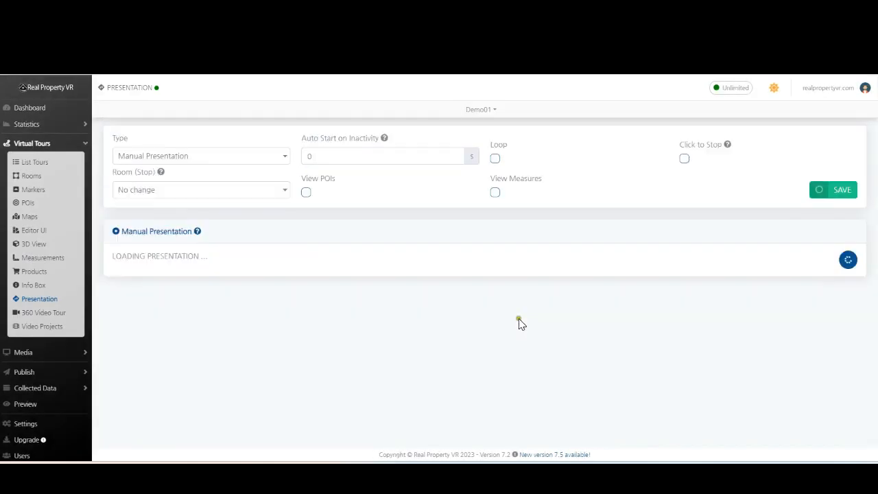
Add a second Change the view action to Kitchen 01, framed lower toward the floor and counter at about 178, -33
{"action": "scroll", "coordinate": [514, 316], "scroll_direction": "down", "scroll_amount": 2}
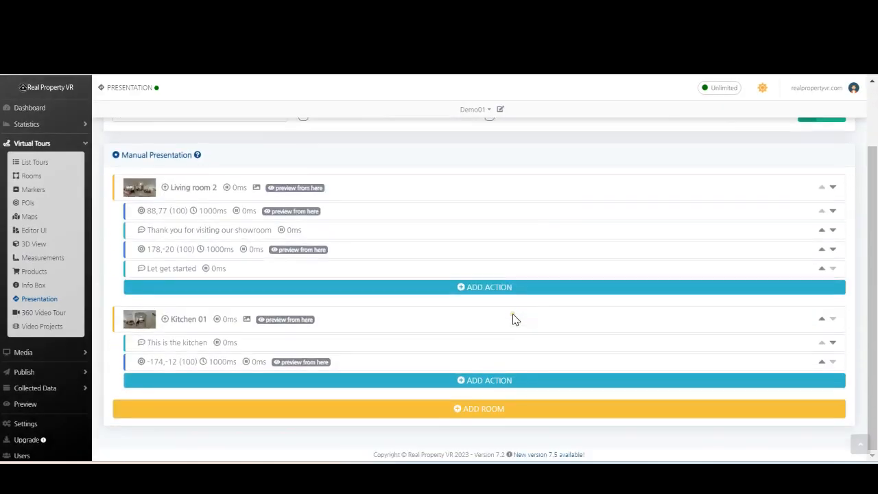
{"action": "left_click", "coordinate": [459, 382]}
{"action": "left_click", "coordinate": [437, 122]}
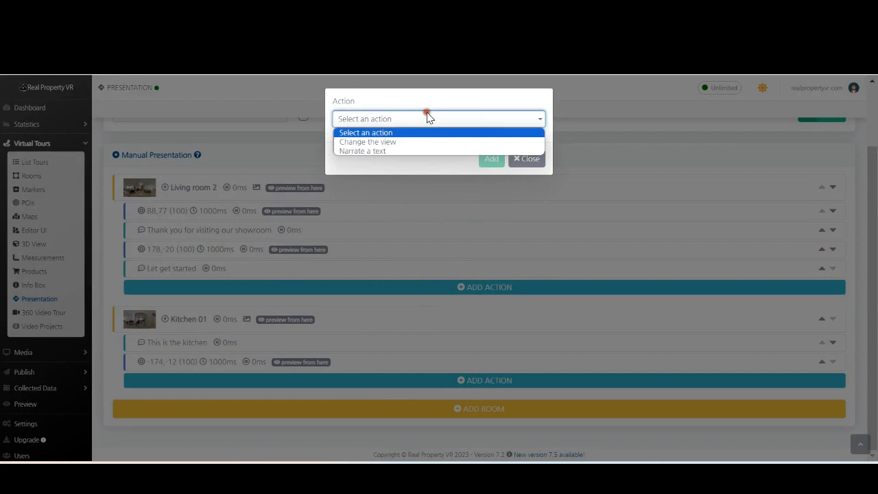
{"action": "left_click", "coordinate": [387, 142]}
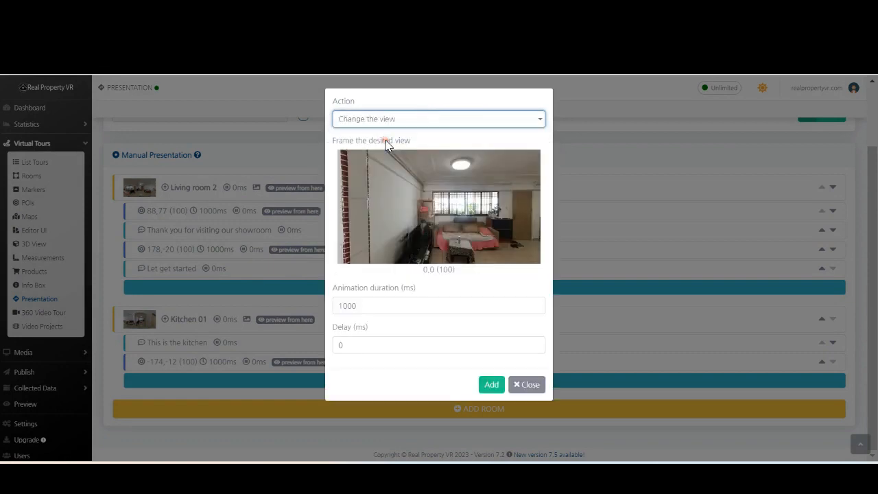
{"action": "left_click_drag", "start_coordinate": [484, 209], "coordinate": [463, 188]}
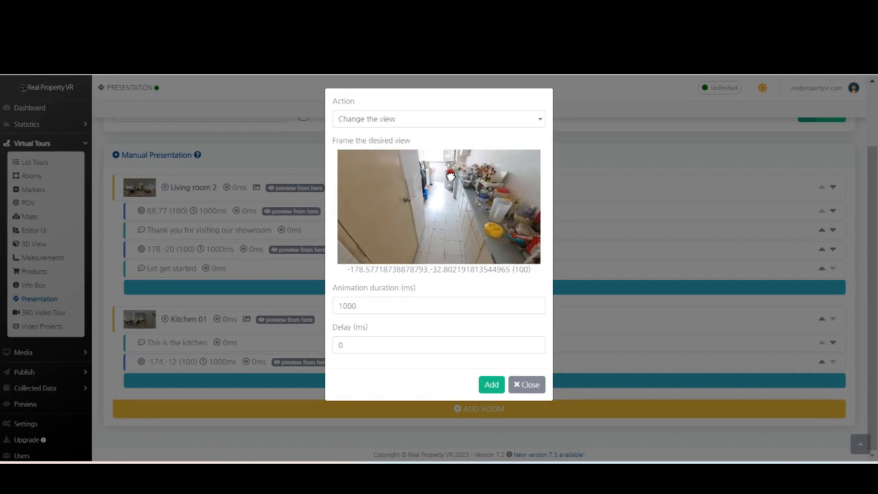
{"action": "left_click", "coordinate": [489, 385]}
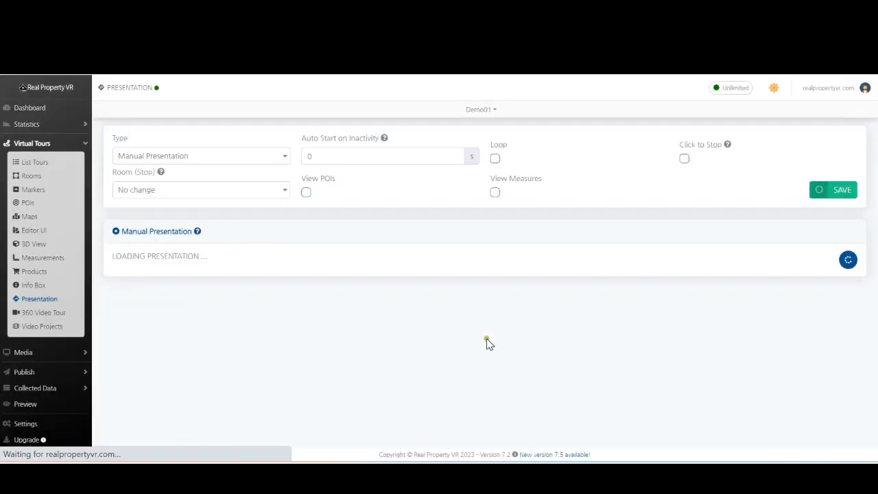
Add a third Change the view action to Kitchen 01, framed upward at about -178, 24
{"action": "scroll", "coordinate": [480, 314], "scroll_direction": "down", "scroll_amount": 3}
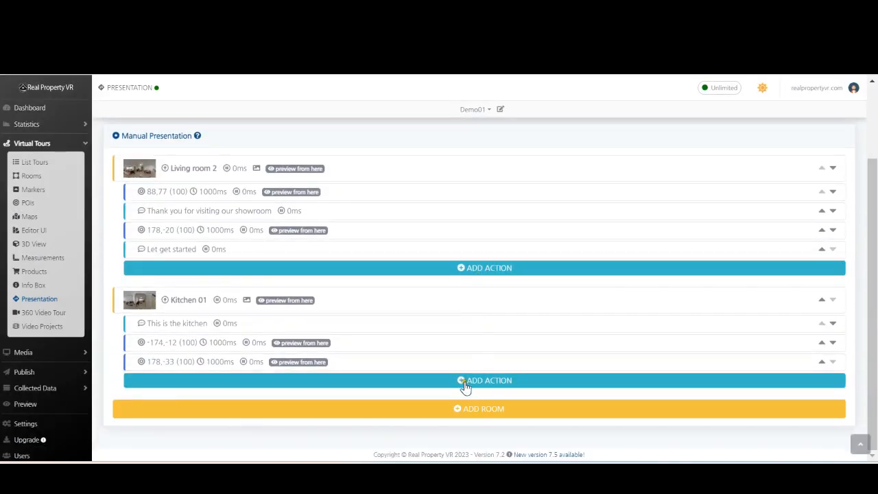
{"action": "left_click", "coordinate": [464, 384]}
{"action": "left_click", "coordinate": [405, 119]}
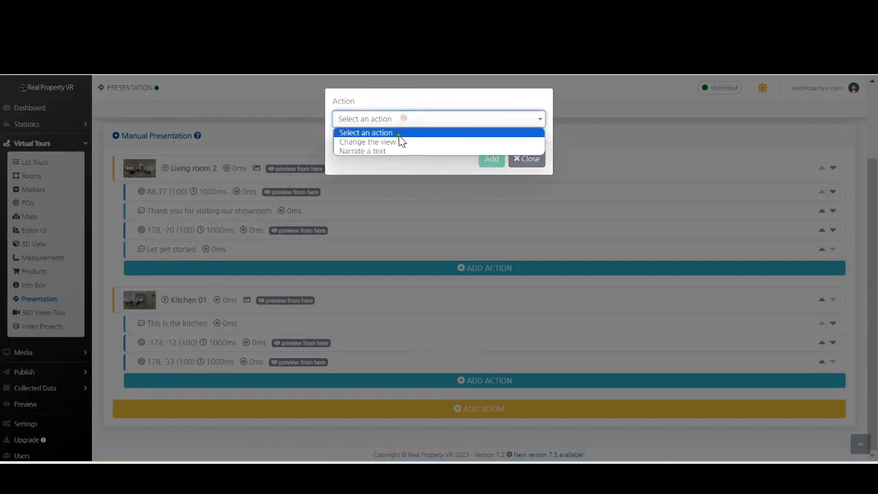
{"action": "left_click", "coordinate": [376, 142]}
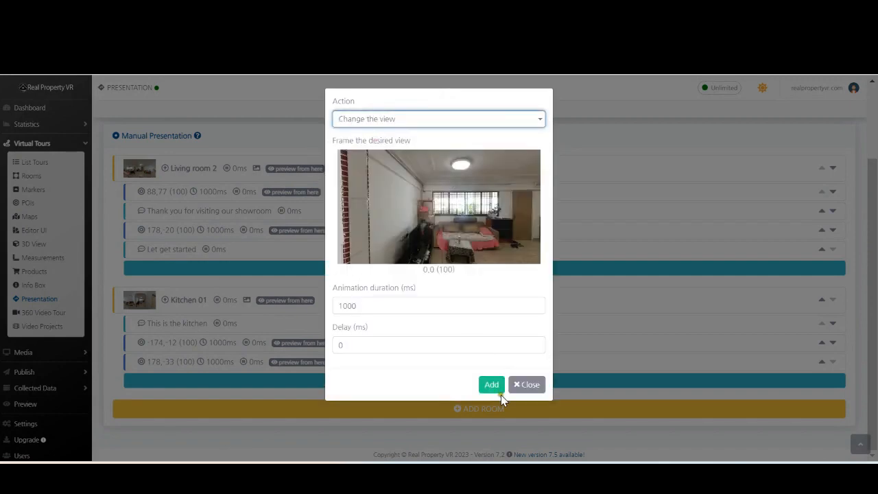
{"action": "left_click", "coordinate": [386, 192]}
{"action": "left_click_drag", "start_coordinate": [386, 193], "coordinate": [457, 206]}
{"action": "left_click", "coordinate": [491, 384]}
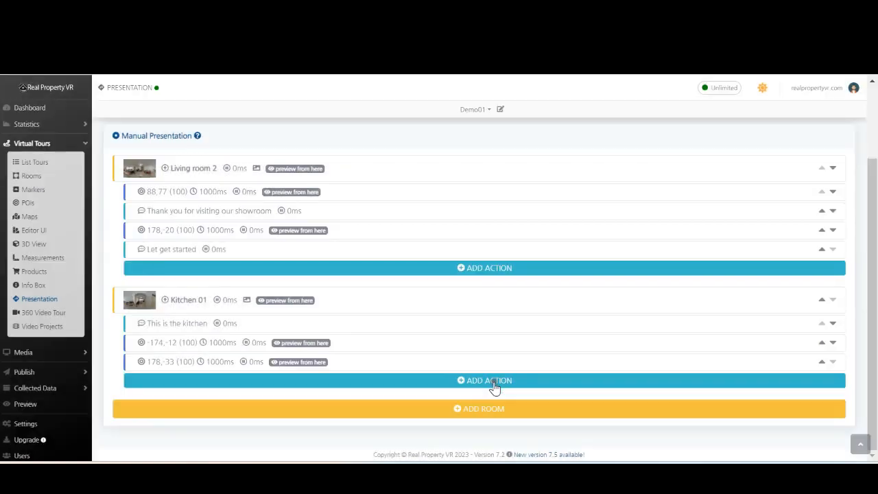
Add Kitchen 03 as the third room of the manual presentation
{"action": "scroll", "coordinate": [480, 363], "scroll_direction": "down", "scroll_amount": 3}
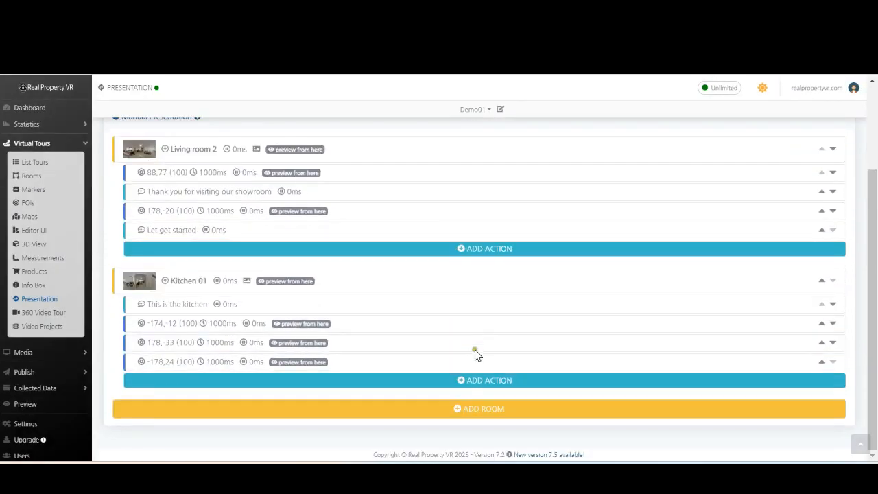
{"action": "left_click", "coordinate": [453, 412]}
{"action": "left_click", "coordinate": [487, 118]}
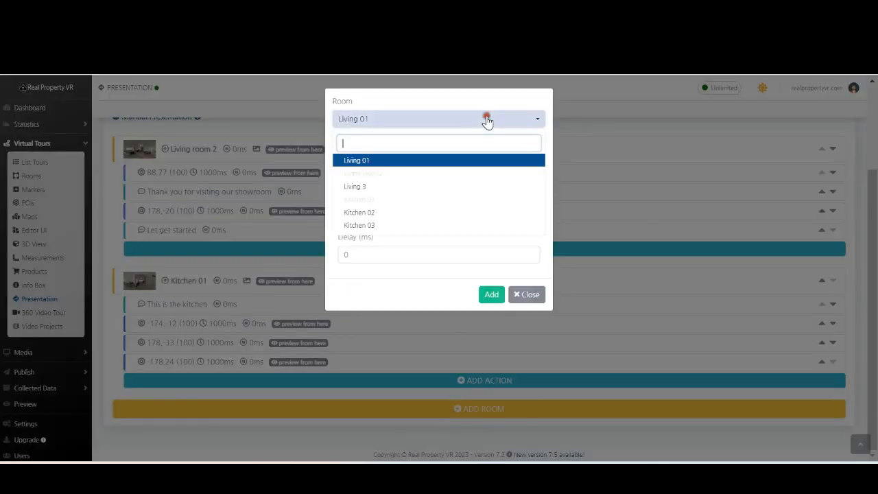
{"action": "left_click", "coordinate": [384, 225]}
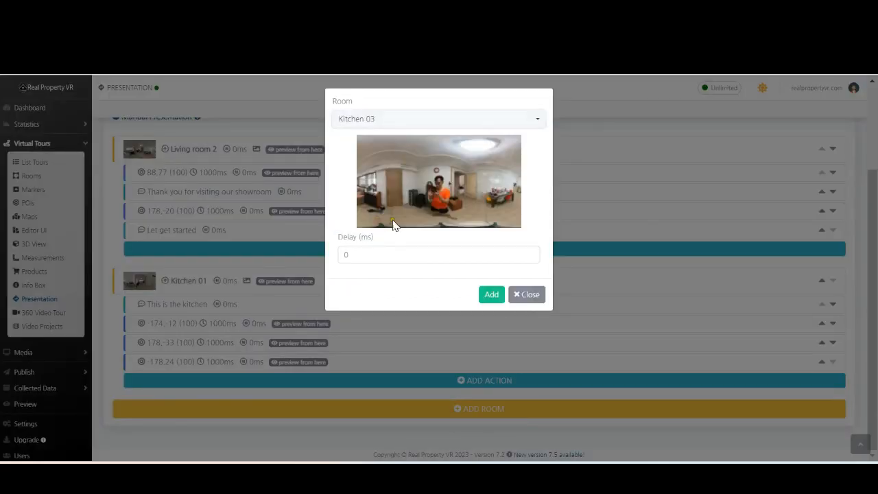
{"action": "left_click", "coordinate": [497, 300]}
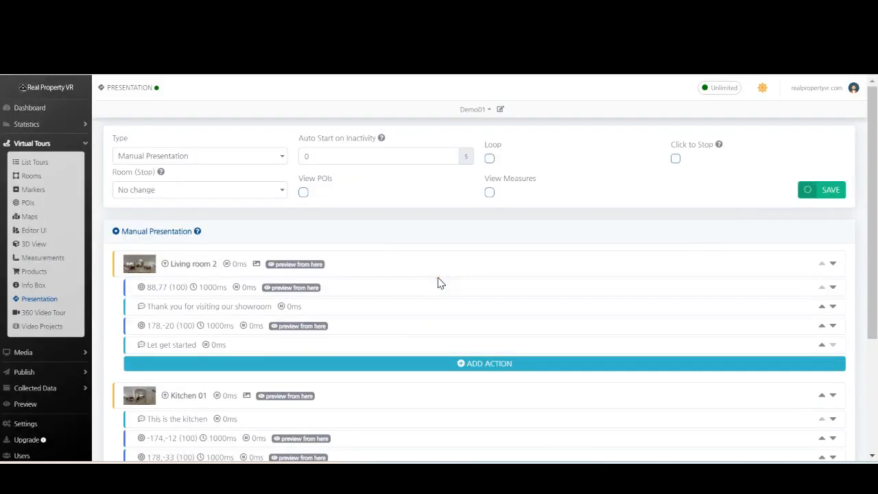
Add a Change the view action to Kitchen 03, framed on the sink and stove at about -131, -35
{"action": "scroll", "coordinate": [442, 272], "scroll_direction": "down", "scroll_amount": 5}
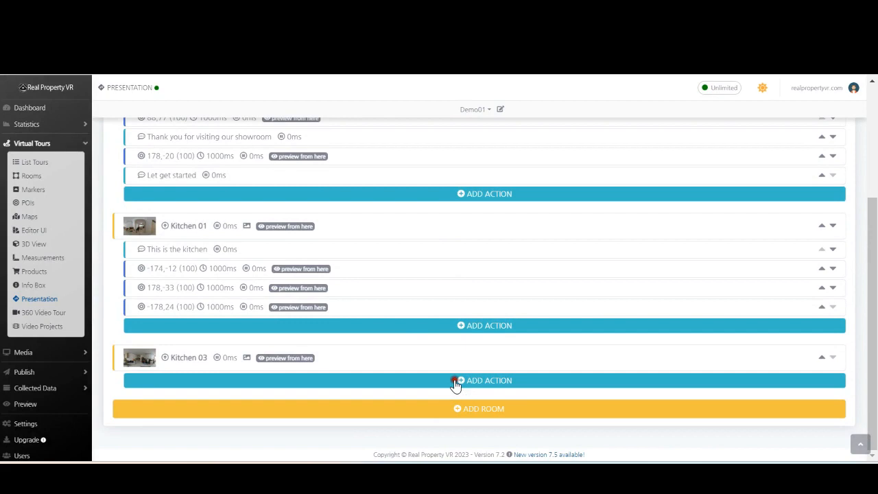
{"action": "left_click", "coordinate": [454, 381]}
{"action": "left_click", "coordinate": [412, 120]}
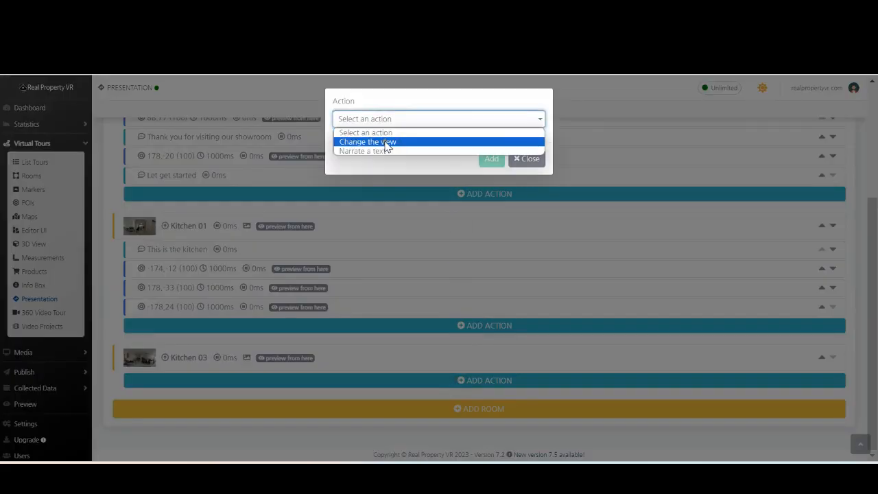
{"action": "left_click", "coordinate": [387, 143]}
{"action": "left_click_drag", "start_coordinate": [474, 228], "coordinate": [360, 204]}
{"action": "left_click_drag", "start_coordinate": [425, 199], "coordinate": [364, 180]}
{"action": "left_click_drag", "start_coordinate": [413, 197], "coordinate": [372, 193]}
{"action": "left_click_drag", "start_coordinate": [453, 205], "coordinate": [400, 186]}
{"action": "left_click_drag", "start_coordinate": [469, 189], "coordinate": [414, 206]}
{"action": "left_click", "coordinate": [495, 385]}
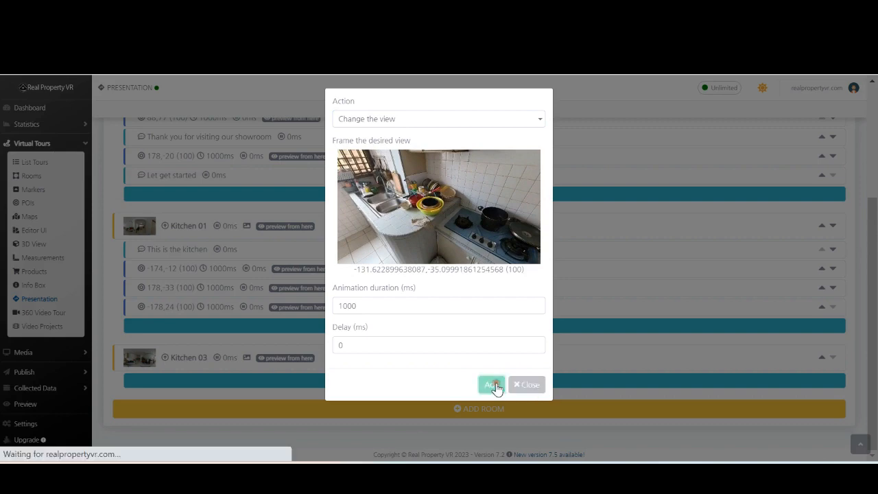
Add a second Change the view action to Kitchen 03, framed on the washing machine and window at about 138, -14
{"action": "scroll", "coordinate": [494, 339], "scroll_direction": "down", "scroll_amount": 4}
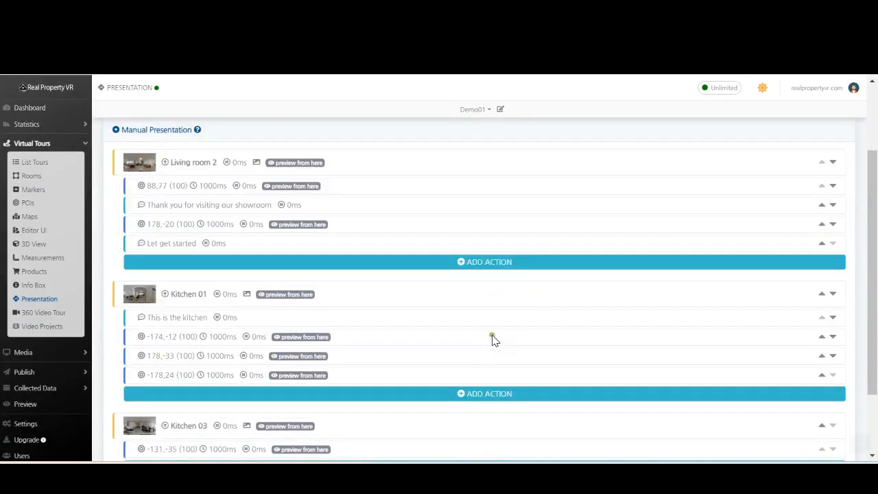
{"action": "left_click", "coordinate": [461, 381]}
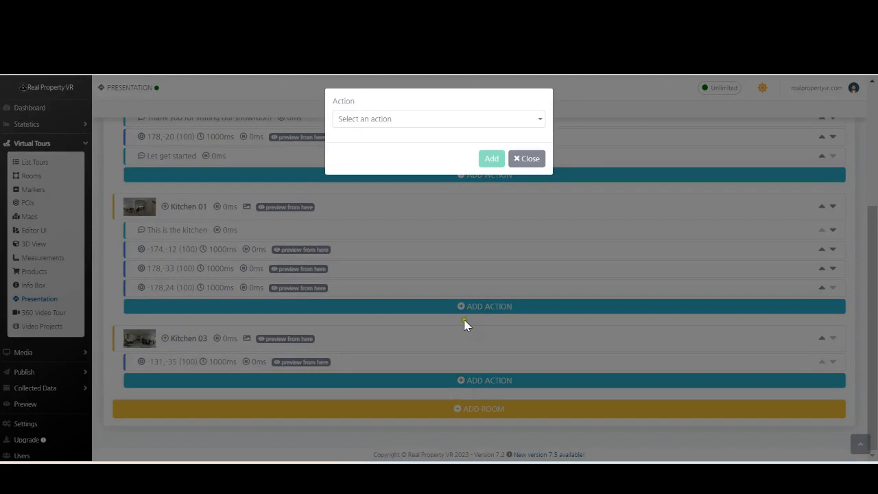
{"action": "left_click", "coordinate": [410, 121]}
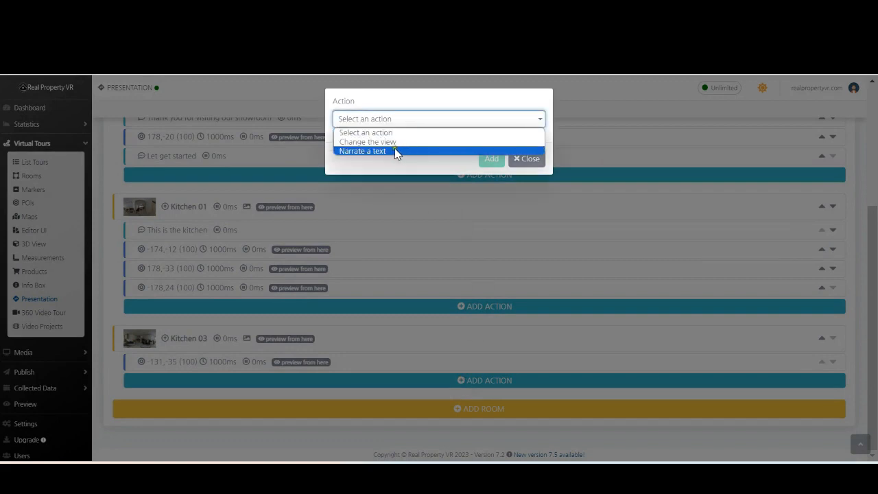
{"action": "left_click", "coordinate": [387, 142]}
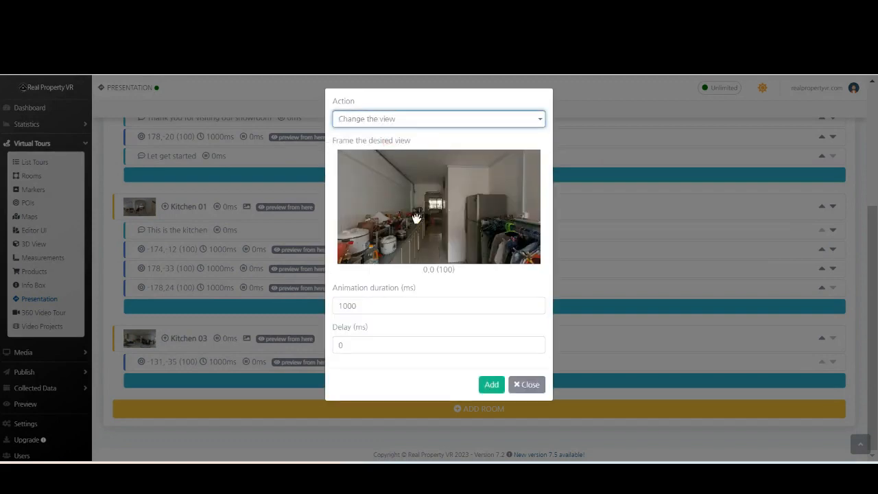
{"action": "left_click_drag", "start_coordinate": [444, 218], "coordinate": [429, 227]}
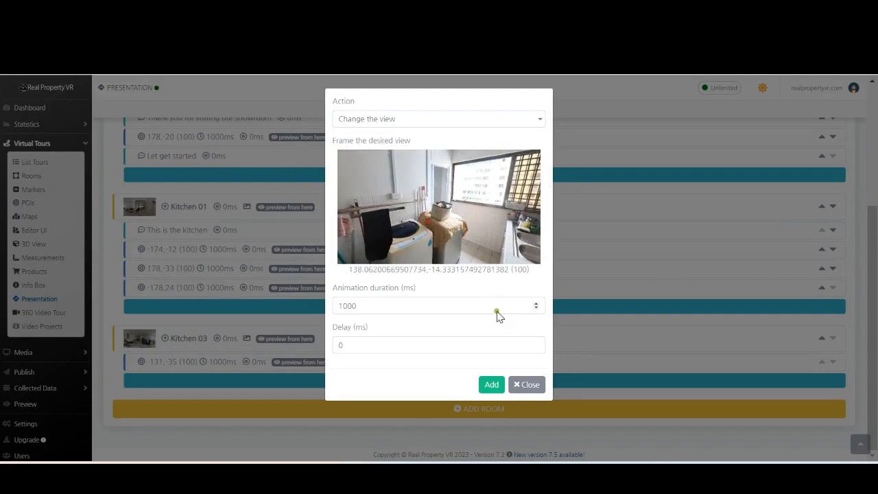
{"action": "left_click", "coordinate": [491, 384]}
Add a Narrate a text action to Kitchen 03 with the text "Thank you for viewing."
{"action": "scroll", "coordinate": [466, 318], "scroll_direction": "down", "scroll_amount": 10}
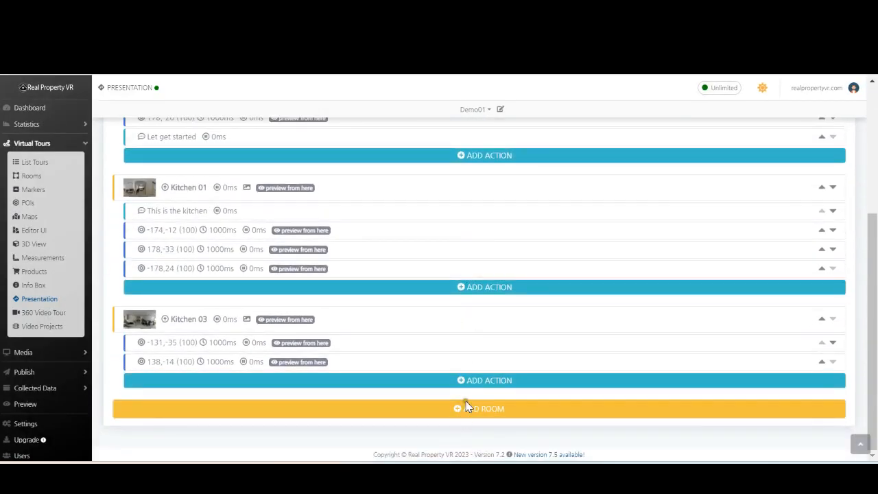
{"action": "left_click", "coordinate": [464, 384]}
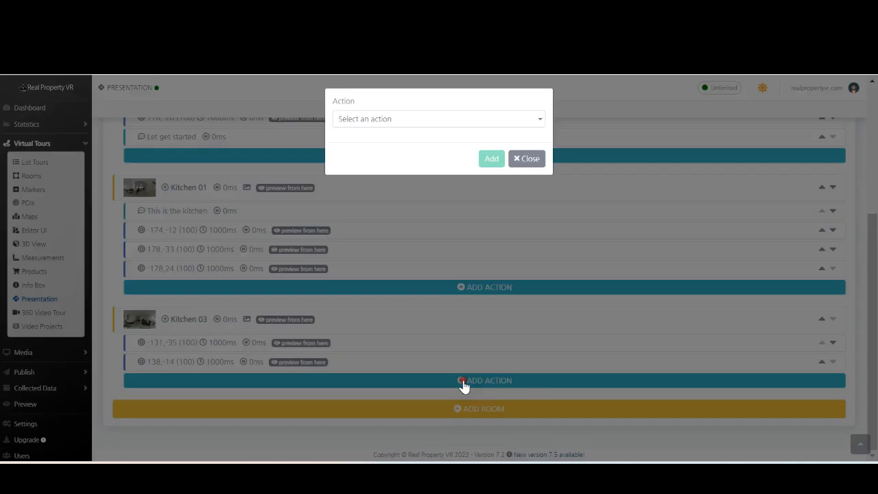
{"action": "left_click", "coordinate": [402, 118]}
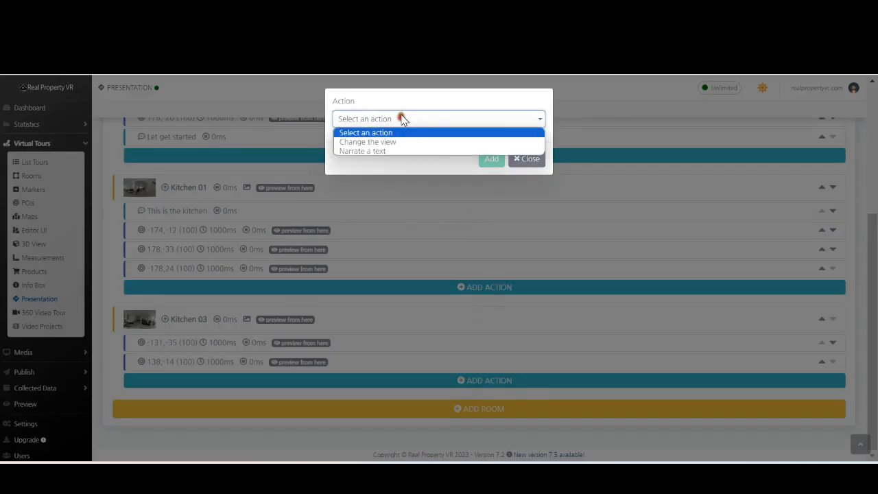
{"action": "left_click", "coordinate": [389, 151]}
{"action": "left_click", "coordinate": [409, 154]}
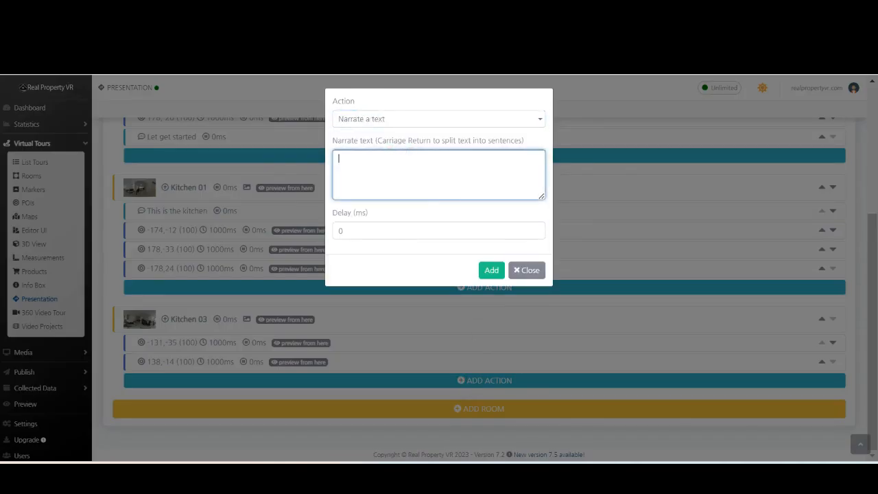
{"action": "type", "text": "Thank you for viewing."}
{"action": "left_click", "coordinate": [490, 270]}
Add another Narrate a text action at the end of Kitchen 03 with the text "End of presentation."
{"action": "scroll", "coordinate": [450, 292], "scroll_direction": "down", "scroll_amount": 4}
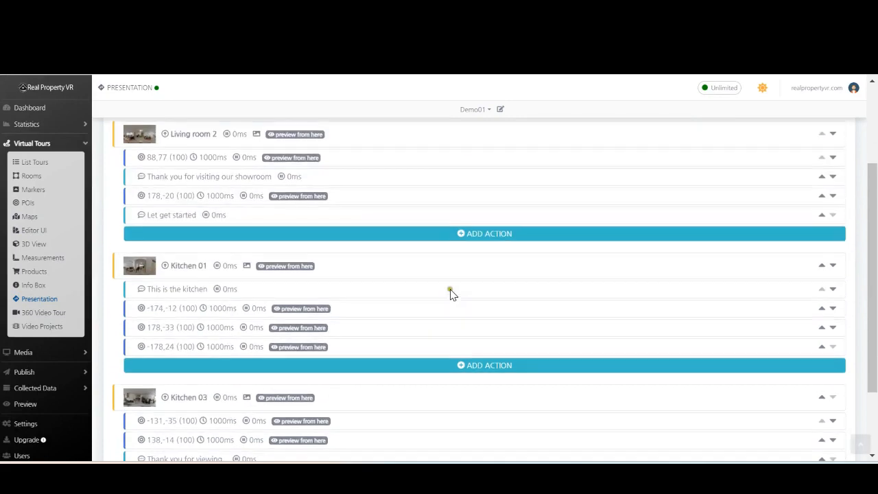
{"action": "left_click", "coordinate": [459, 382]}
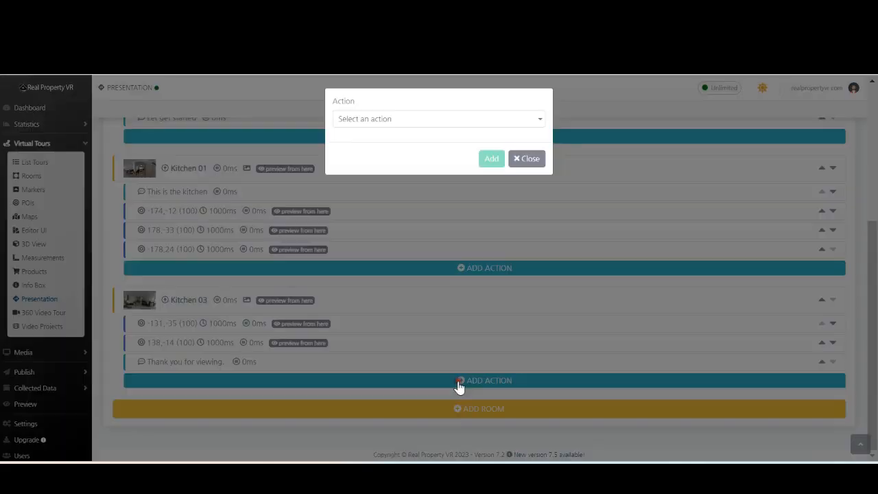
{"action": "left_click", "coordinate": [422, 121]}
{"action": "left_click", "coordinate": [387, 150]}
{"action": "left_click", "coordinate": [411, 176]}
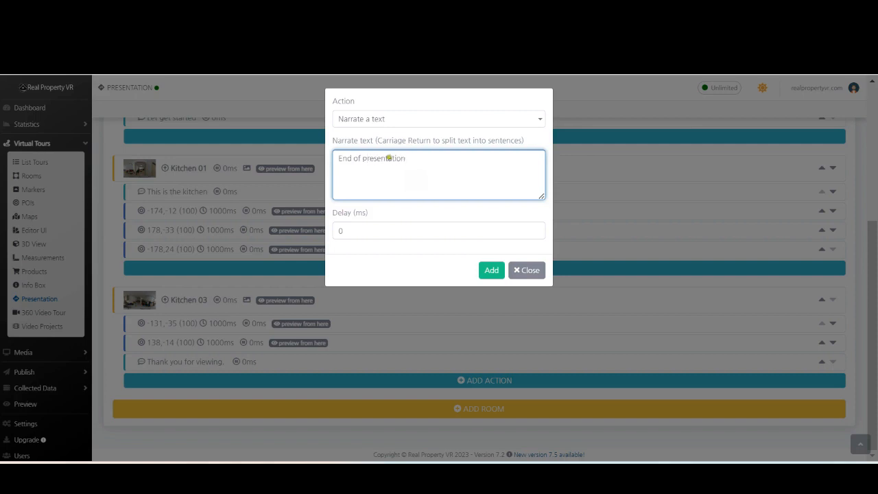
{"action": "type", "text": "."}
{"action": "left_click", "coordinate": [491, 270]}
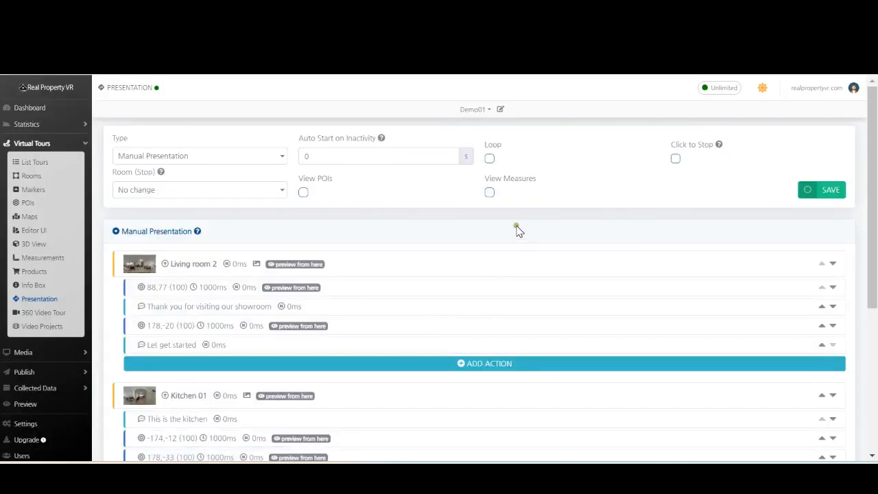
Save the manual presentation and review its sequence of rooms and actions
{"action": "scroll", "coordinate": [553, 231], "scroll_direction": "down", "scroll_amount": 3}
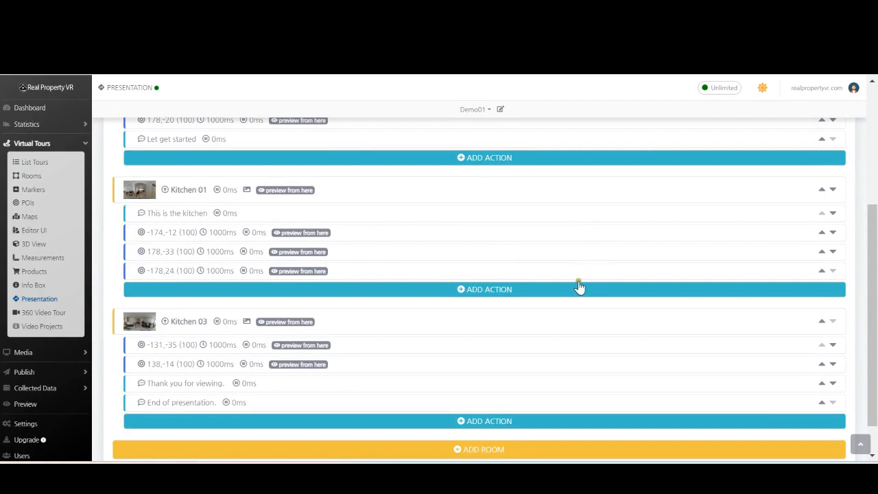
{"action": "scroll", "coordinate": [588, 280], "scroll_direction": "up", "scroll_amount": 3}
{"action": "left_click", "coordinate": [820, 196]}
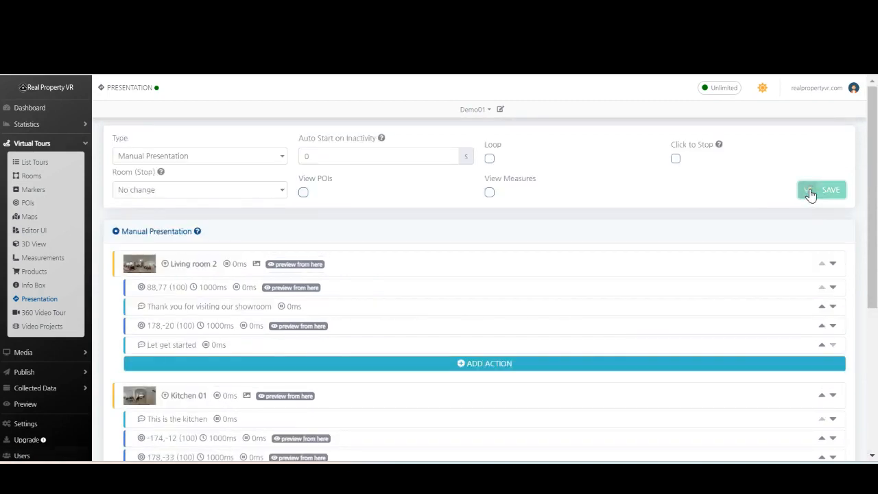
{"action": "scroll", "coordinate": [535, 271], "scroll_direction": "down", "scroll_amount": 2}
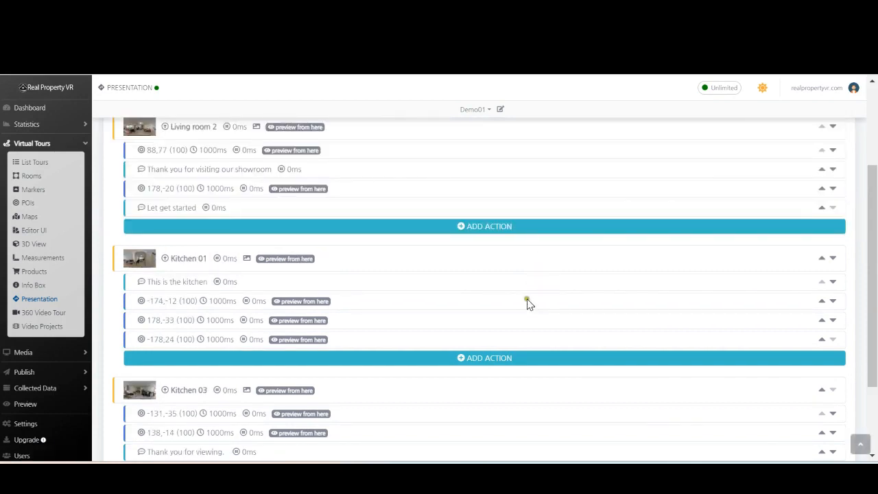
{"action": "scroll", "coordinate": [532, 294], "scroll_direction": "down", "scroll_amount": 2}
{"action": "scroll", "coordinate": [526, 297], "scroll_direction": "up", "scroll_amount": 3}
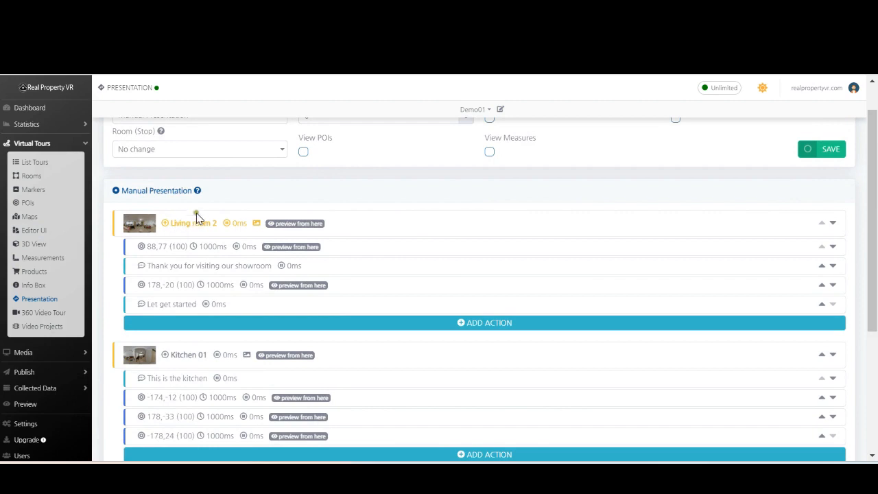
In the Demo01 tour's interface editor, set the Presentation menu item's Show option to Visible, autostart
{"action": "left_click", "coordinate": [43, 231]}
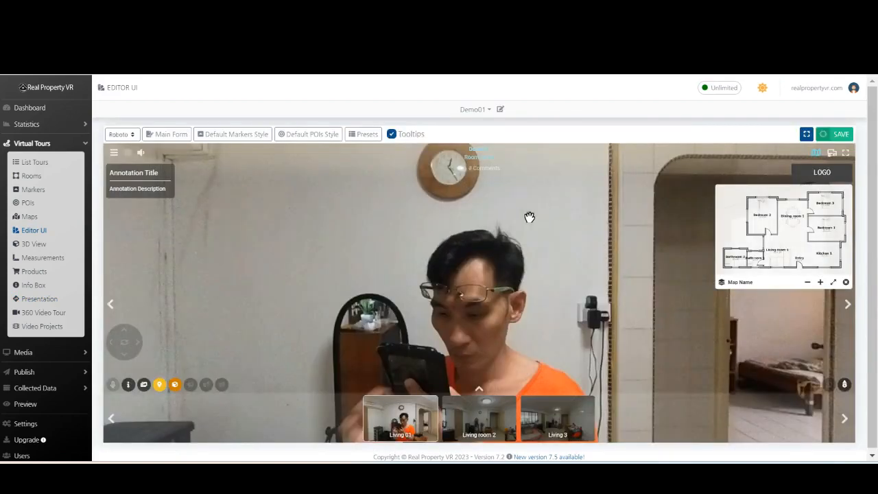
{"action": "left_click", "coordinate": [114, 155]}
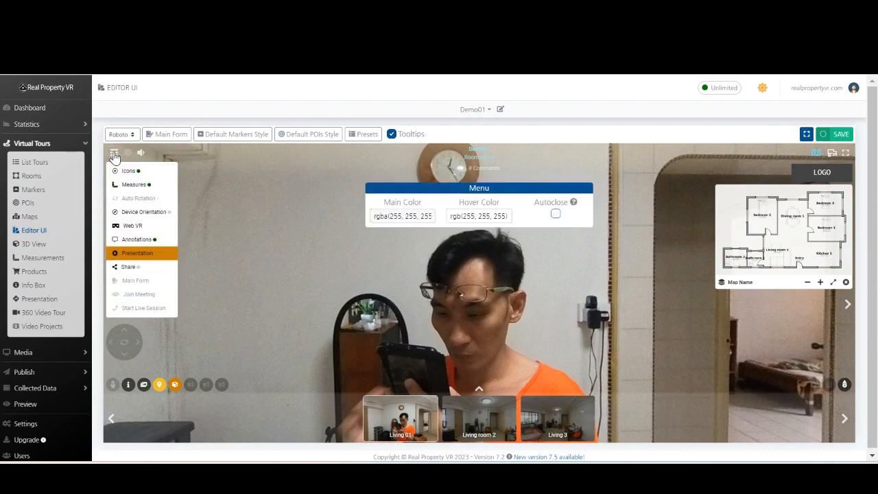
{"action": "left_click", "coordinate": [128, 258]}
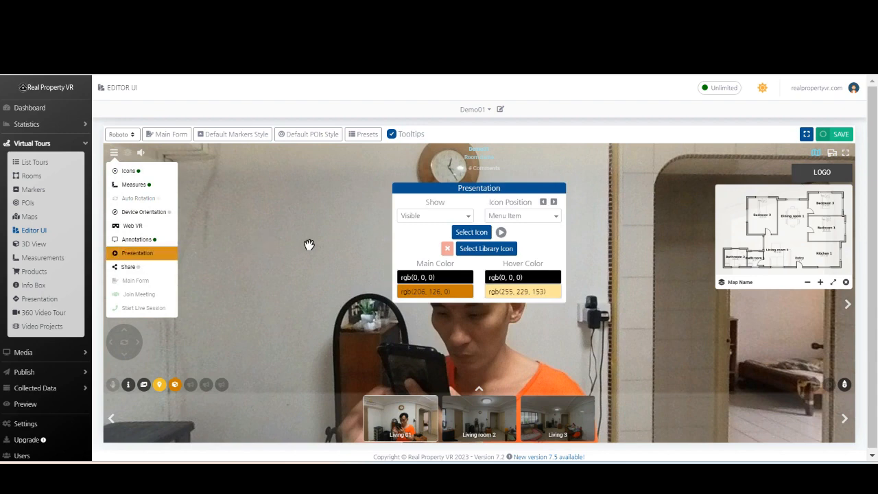
{"action": "left_click", "coordinate": [430, 216]}
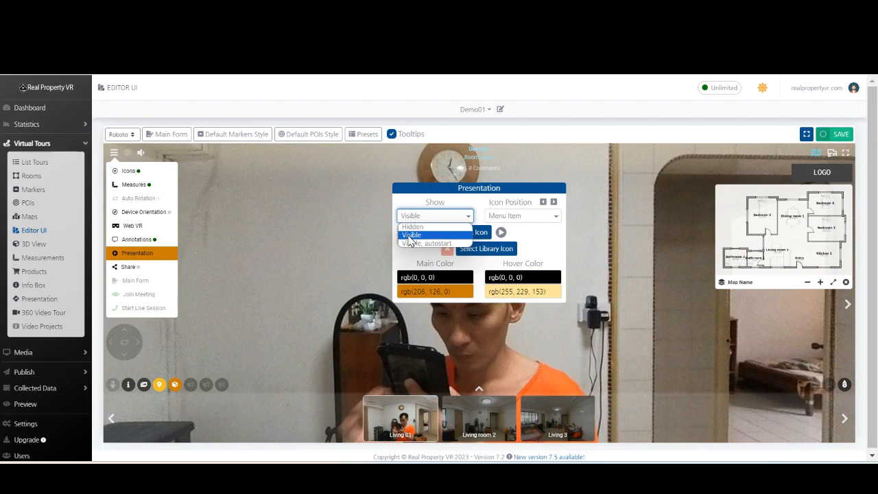
{"action": "left_click", "coordinate": [419, 243]}
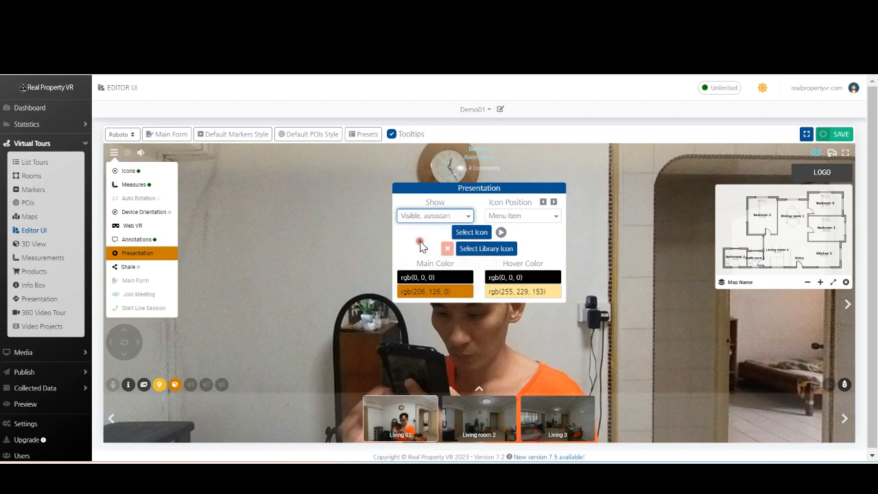
Try the Presentation control in the Icon Button - Left, Icon Button - Center, Icon Button - Right and Menu Item positions
{"action": "left_click", "coordinate": [529, 217]}
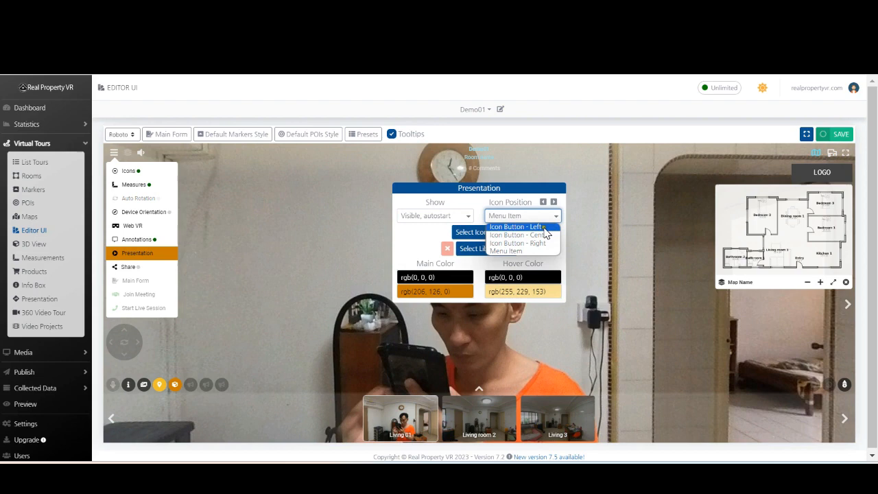
{"action": "left_click", "coordinate": [544, 228]}
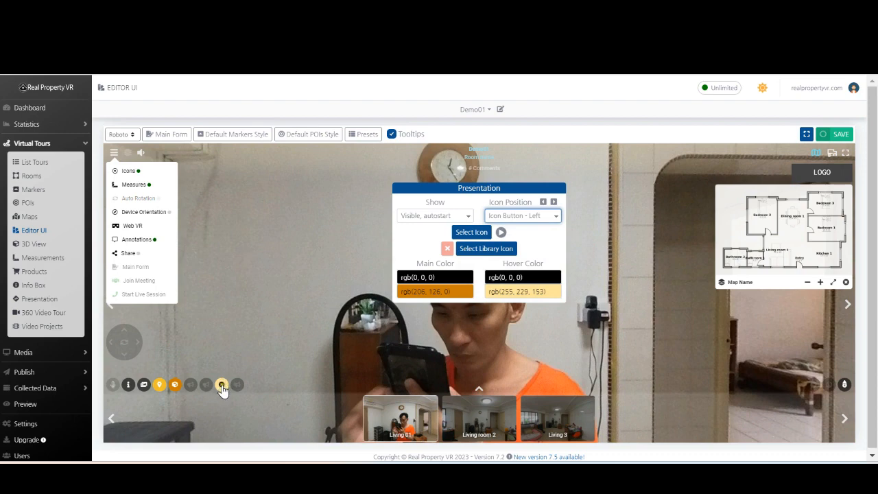
{"action": "left_click", "coordinate": [535, 217]}
{"action": "left_click", "coordinate": [533, 237]}
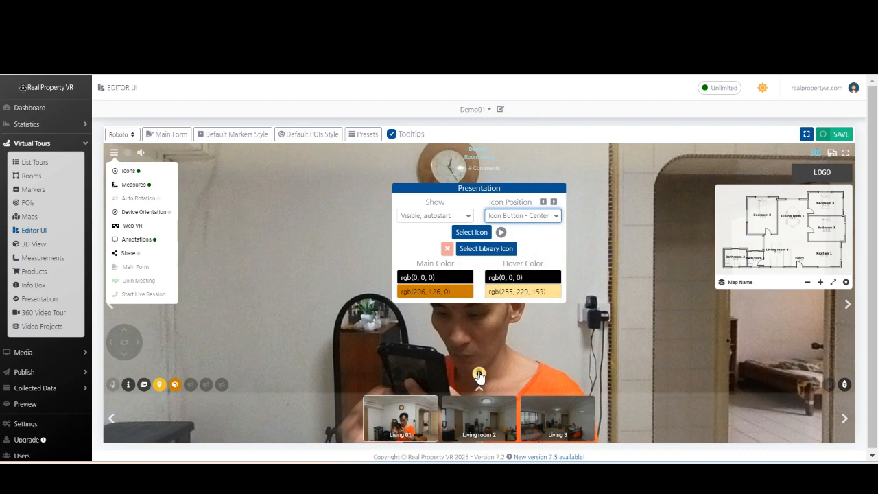
{"action": "left_click", "coordinate": [532, 217]}
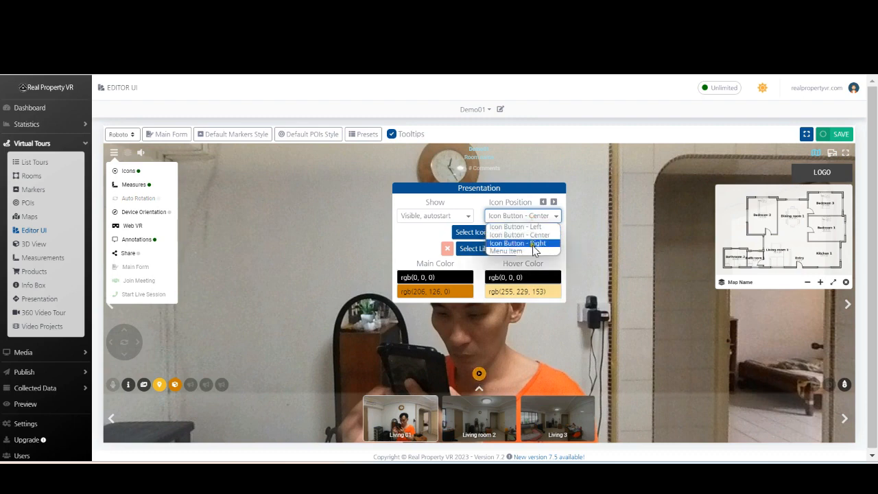
{"action": "left_click", "coordinate": [533, 243]}
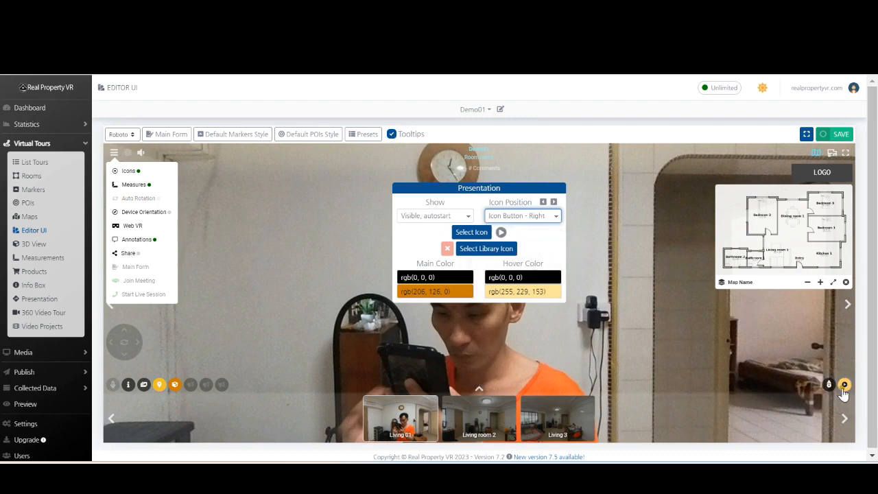
{"action": "left_click", "coordinate": [534, 216]}
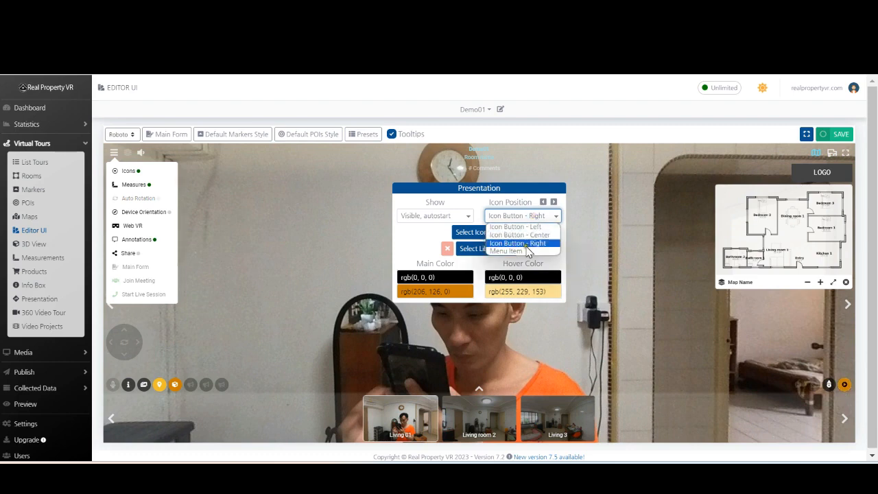
{"action": "left_click", "coordinate": [520, 251]}
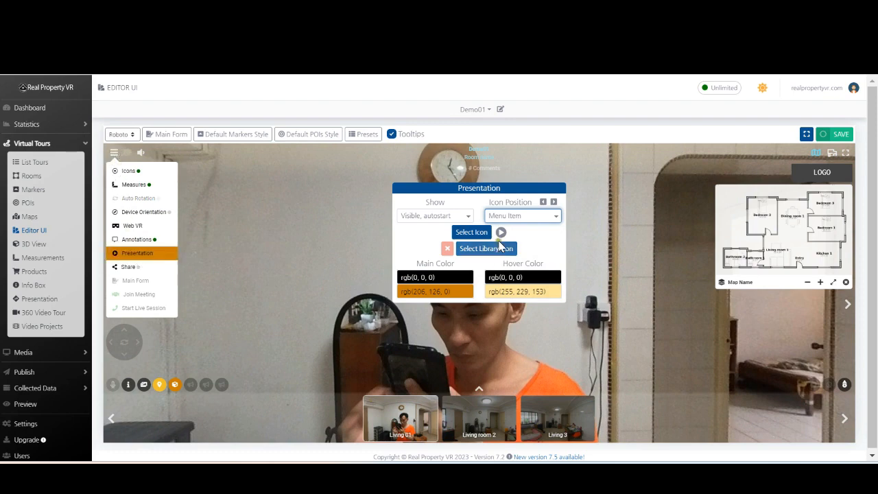
Set the Presentation icon position to Icon Button - Center and choose the solid play triangle icon by searching for "play"
{"action": "left_click", "coordinate": [514, 215]}
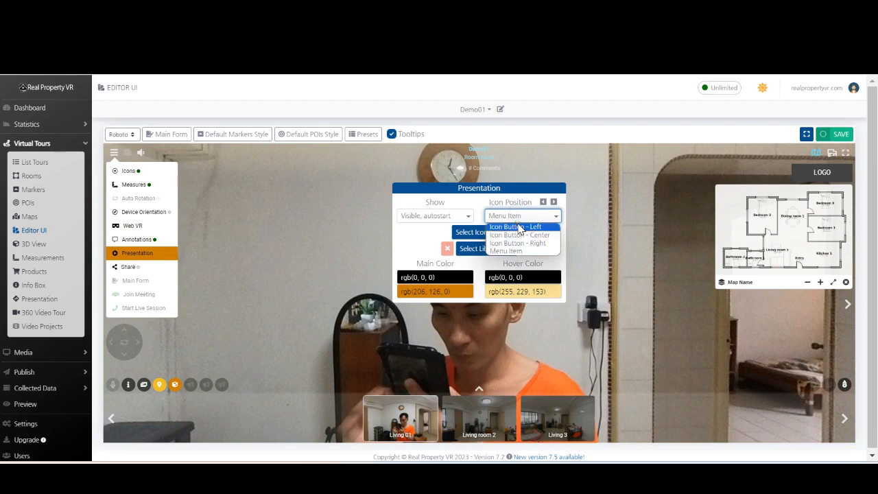
{"action": "left_click", "coordinate": [517, 235]}
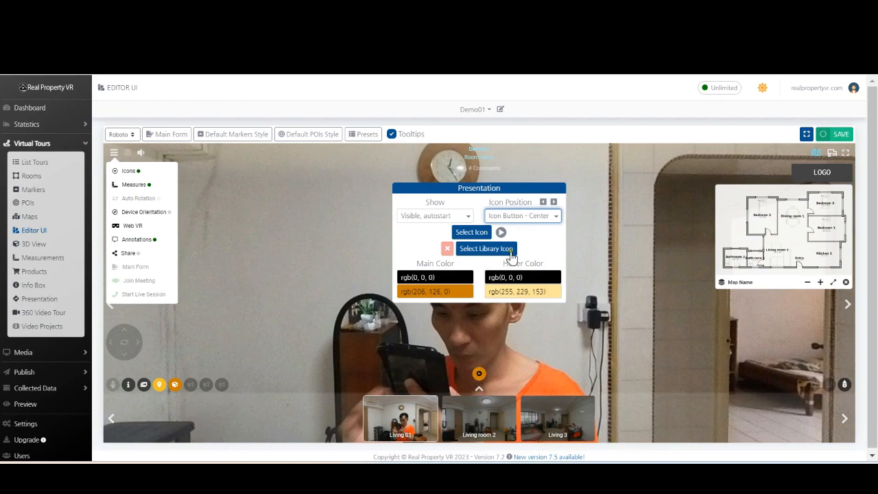
{"action": "left_click", "coordinate": [469, 232]}
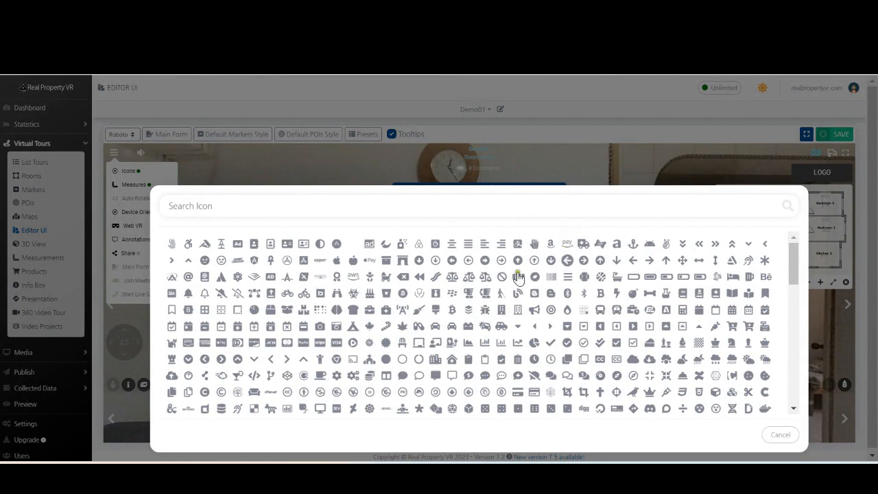
{"action": "left_click", "coordinate": [305, 212]}
{"action": "type", "text": "play"}
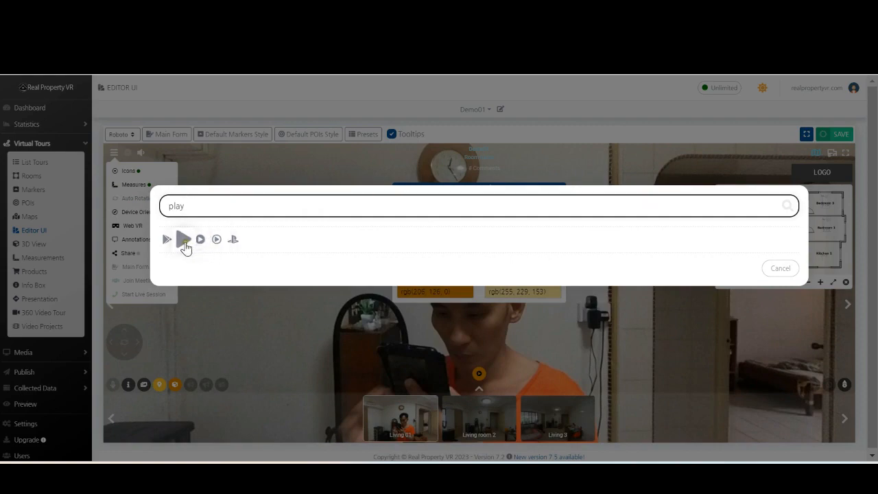
{"action": "left_click", "coordinate": [184, 241]}
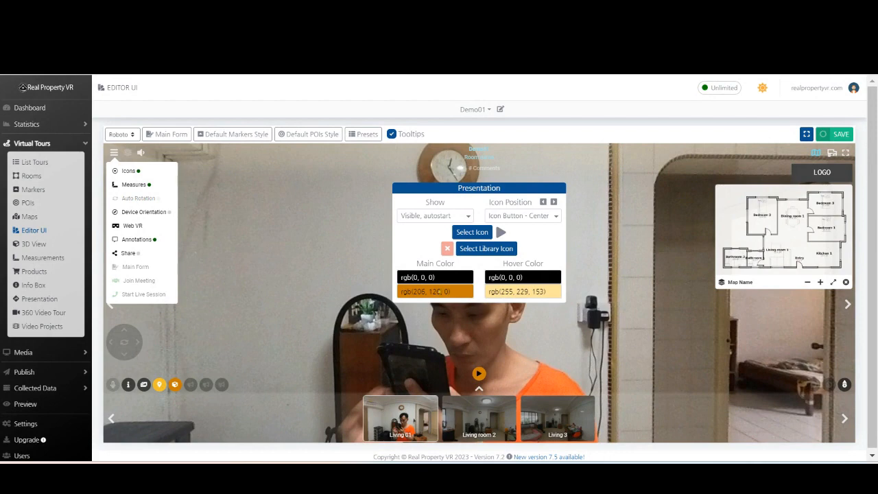
Set the Presentation button's background to blue rgb(41, 134, 204) and its hover background to yellow rgb(255, 217, 102)
{"action": "left_click", "coordinate": [433, 292]}
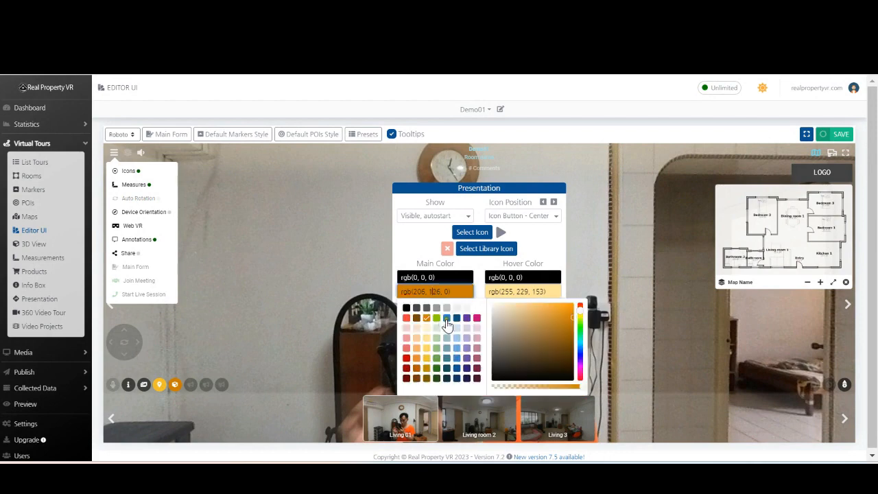
{"action": "left_click", "coordinate": [446, 319]}
{"action": "left_click", "coordinate": [496, 292]}
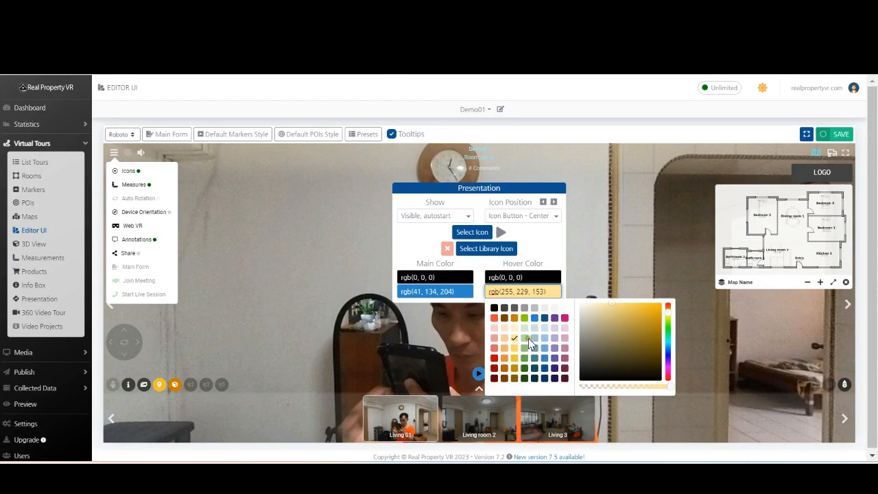
{"action": "left_click", "coordinate": [515, 350]}
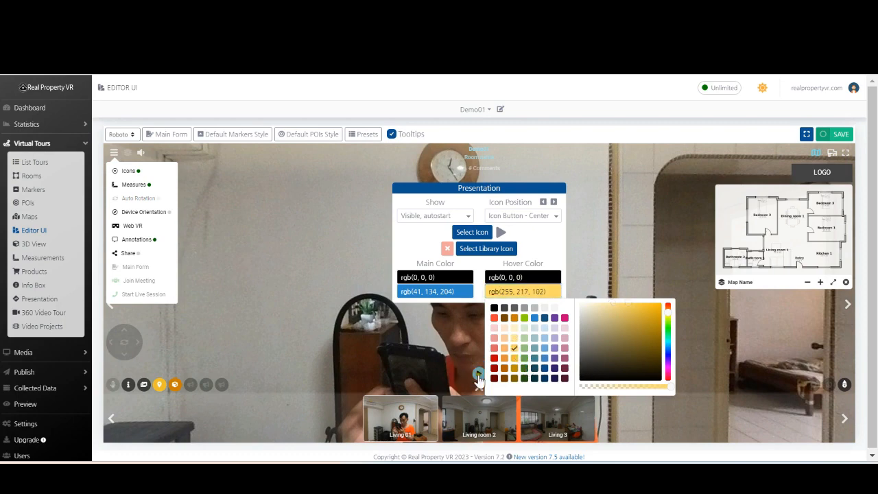
{"action": "left_click", "coordinate": [445, 346]}
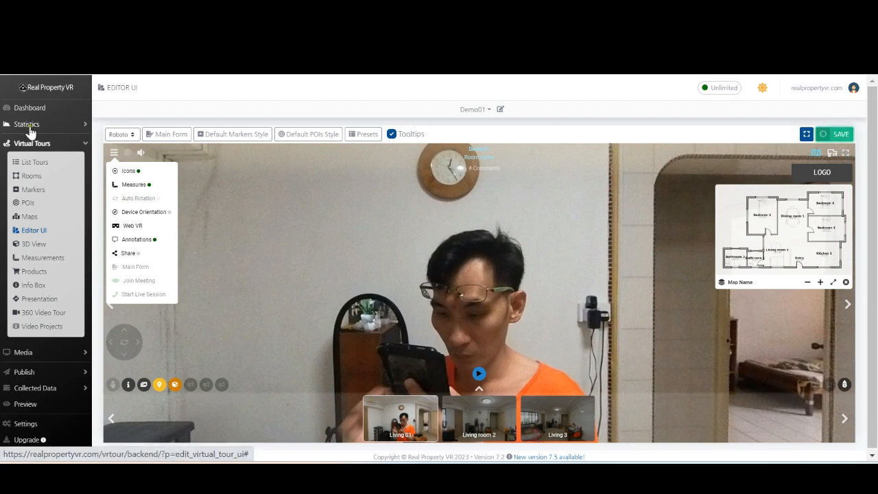
Open the publishing settings of the Demo01 tour from the list of tours
{"action": "left_click", "coordinate": [39, 165]}
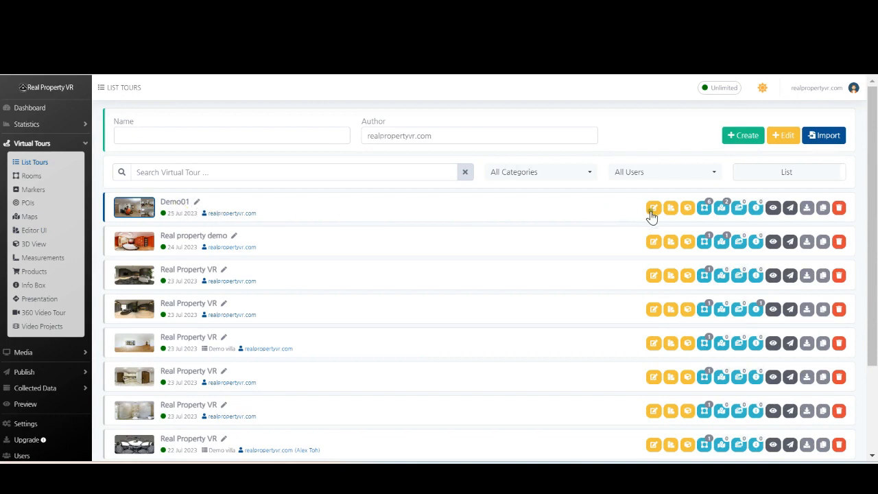
{"action": "left_click", "coordinate": [791, 207]}
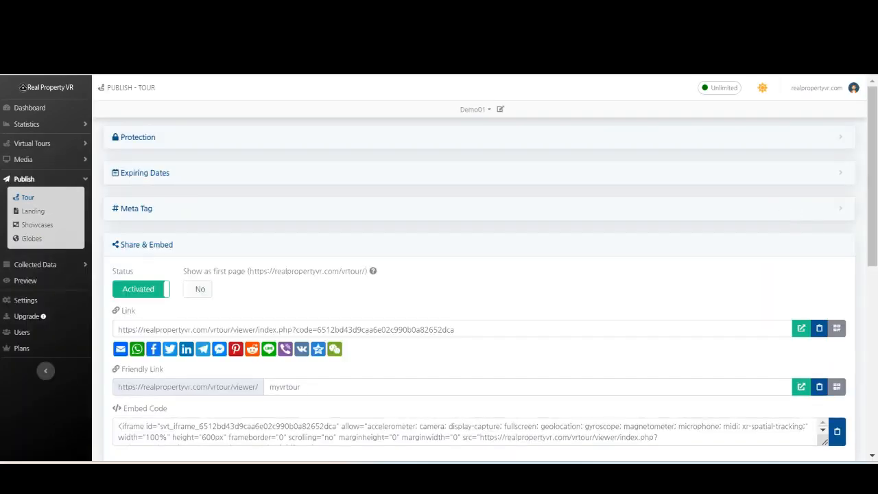
Copy the Demo01 tour's full viewer link from the Share & Embed settings
{"action": "scroll", "coordinate": [497, 223], "scroll_direction": "down", "scroll_amount": 2}
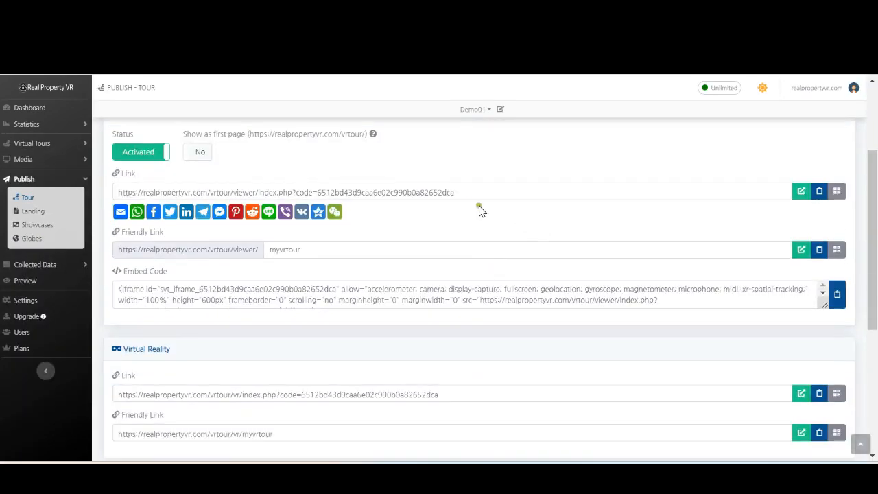
{"action": "left_click_drag", "start_coordinate": [476, 190], "coordinate": [153, 184]}
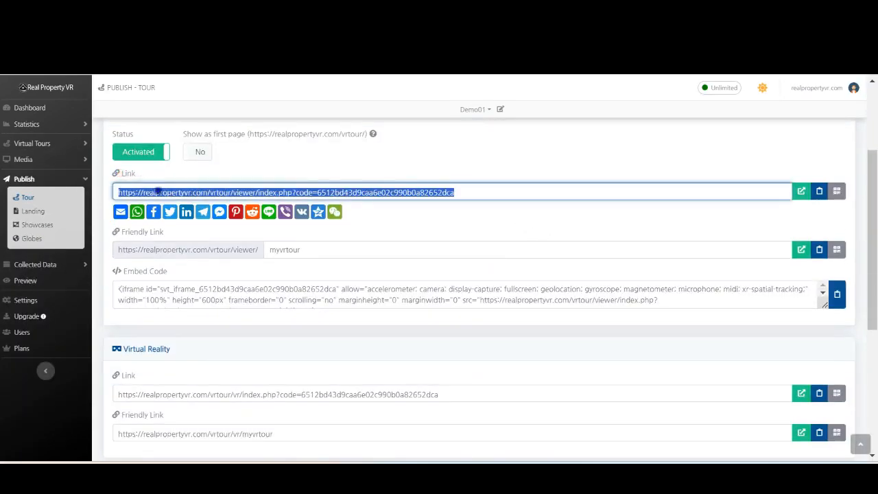
{"action": "right_click", "coordinate": [157, 192]}
{"action": "left_click", "coordinate": [197, 203]}
Open the copied tour link in a new browser tab
{"action": "key", "text": "ctrl+t"}
{"action": "right_click", "coordinate": [376, 41]}
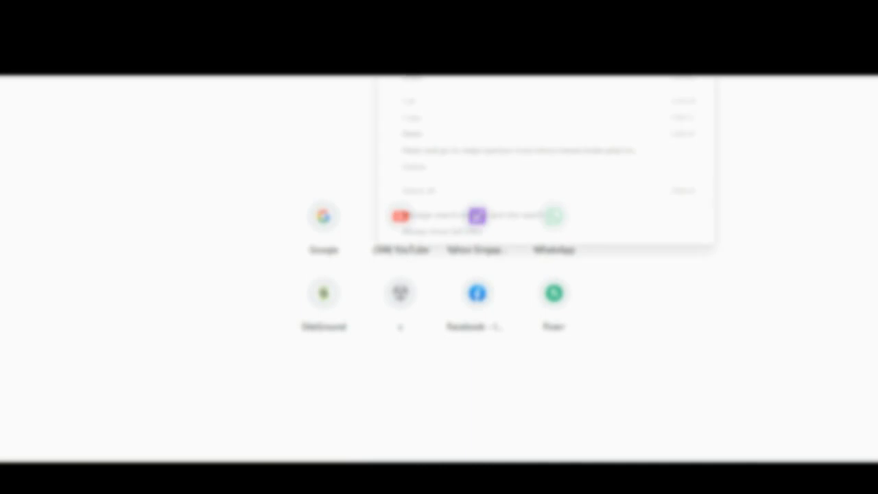
{"action": "left_click", "coordinate": [414, 133]}
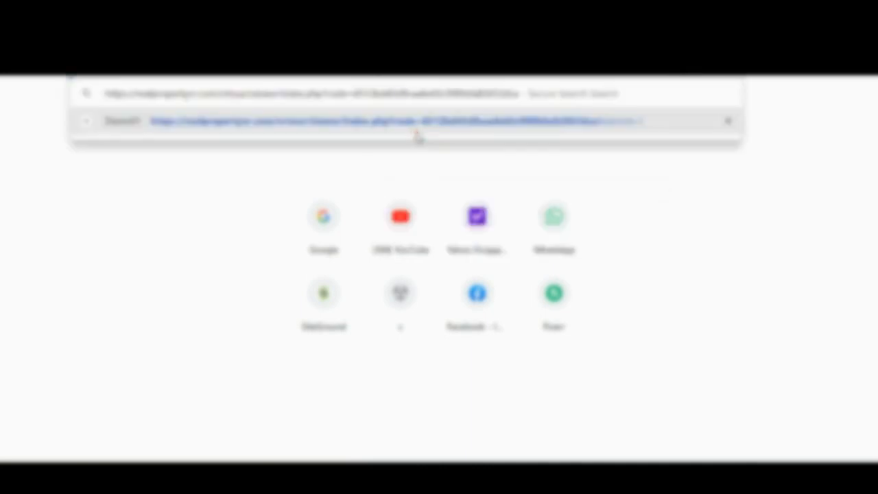
{"action": "key", "text": "Return"}
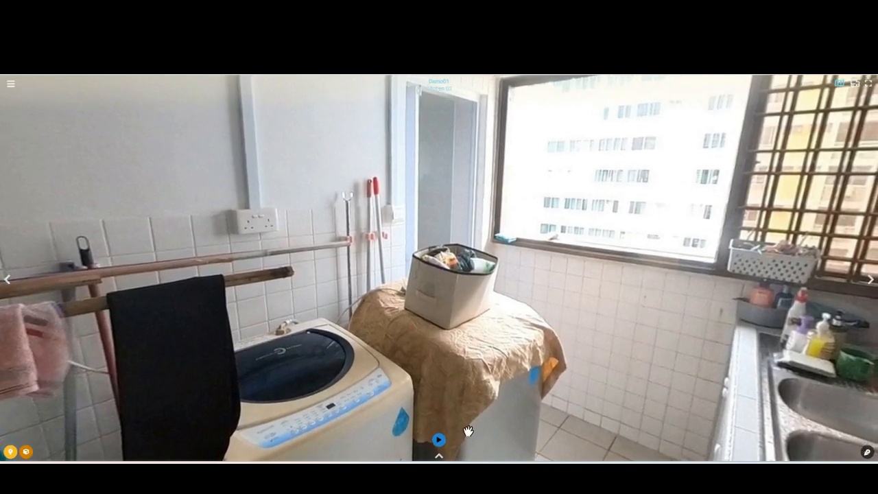
Play the presentation in the published tour, stop it, and move on to the next room
{"action": "left_click", "coordinate": [439, 441]}
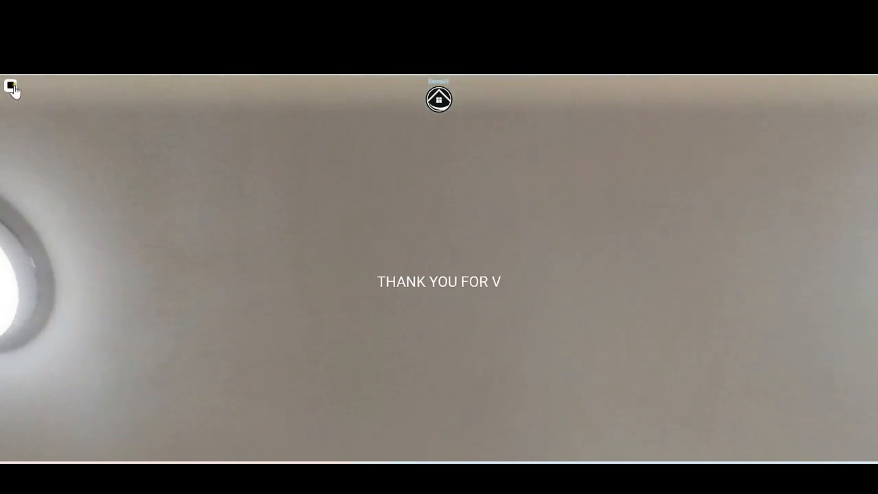
{"action": "left_click", "coordinate": [10, 86]}
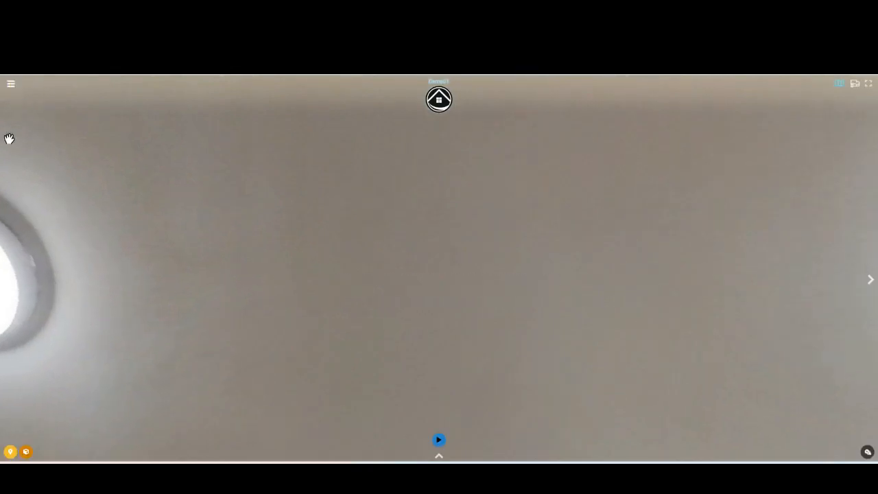
{"action": "left_click", "coordinate": [871, 281]}
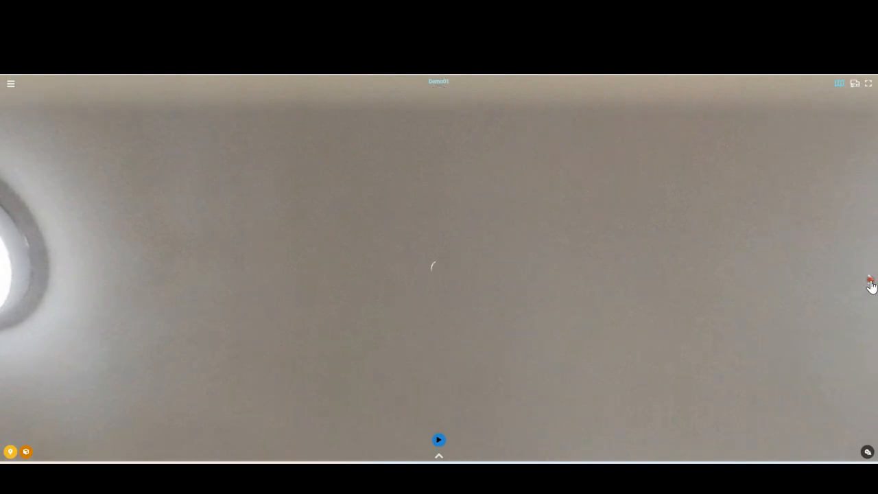